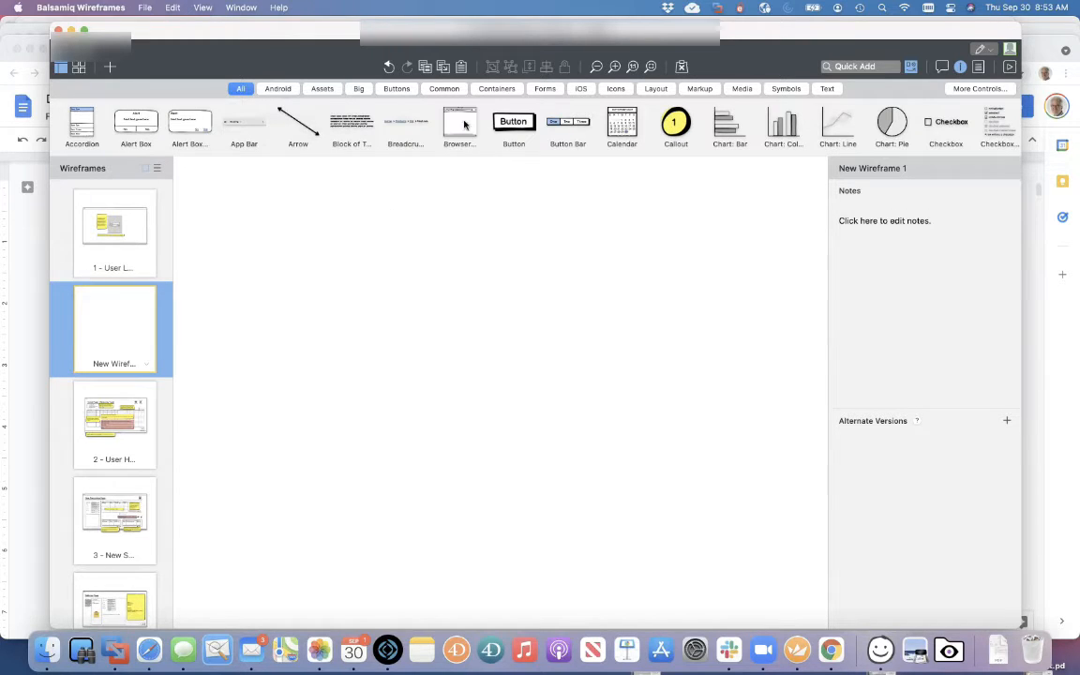
# Add a Browser Window to the canvas, then delete it to leave the canvas empty
pyautogui.moveTo(419, 113); pyautogui.dragTo(291, 263)
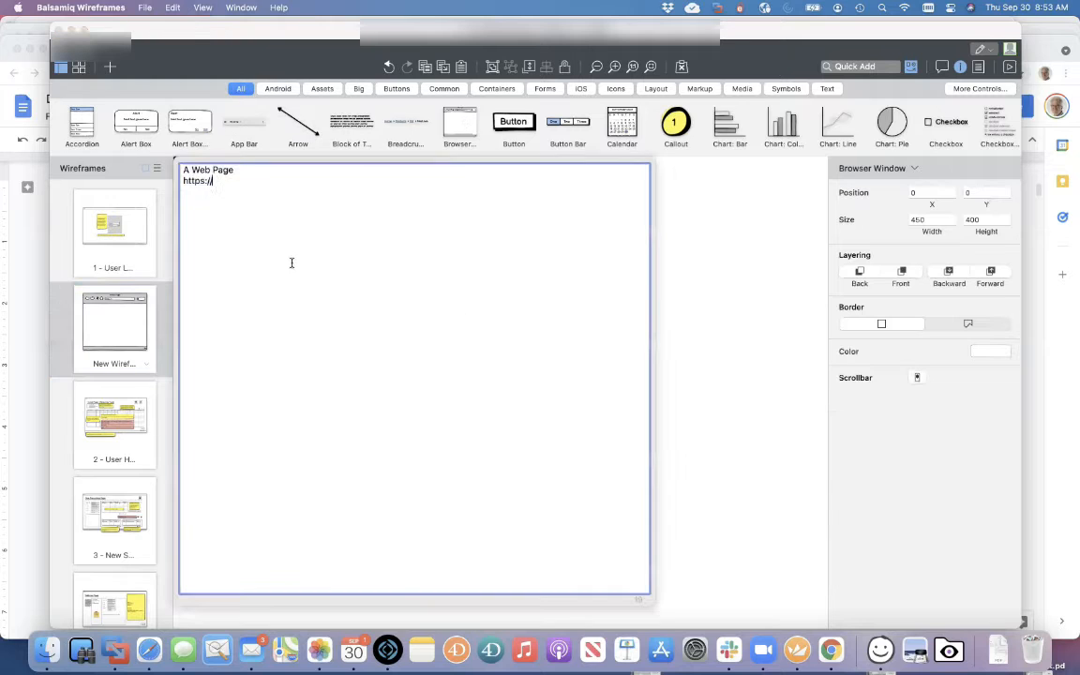
pyautogui.click(669, 406)
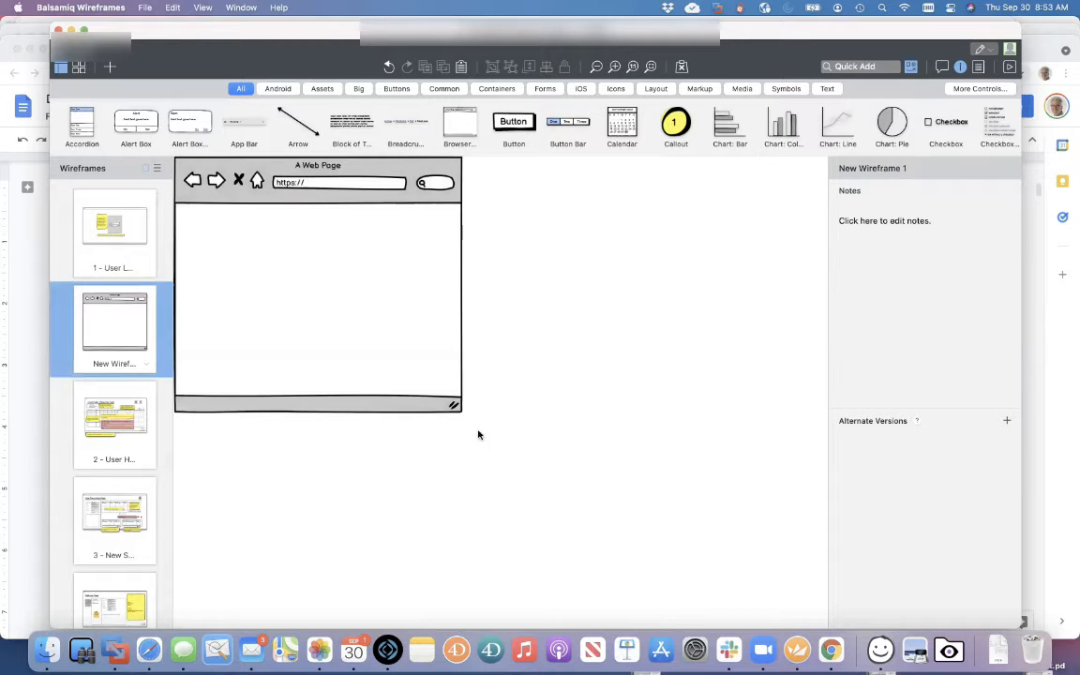
pyautogui.click(390, 296)
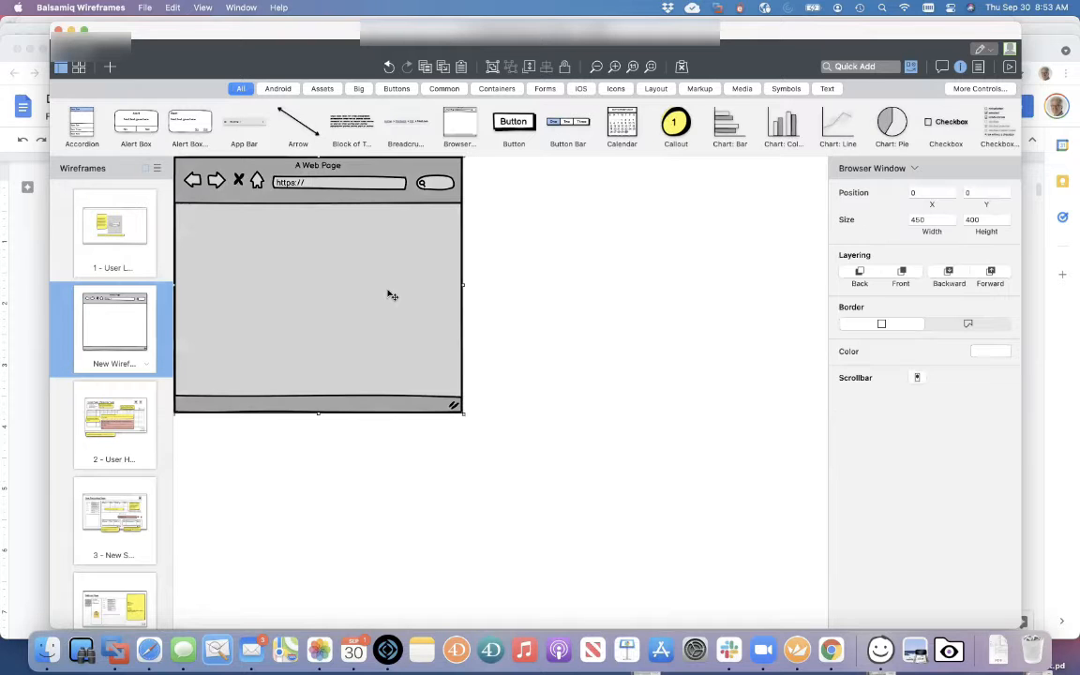
pyautogui.press('Delete')
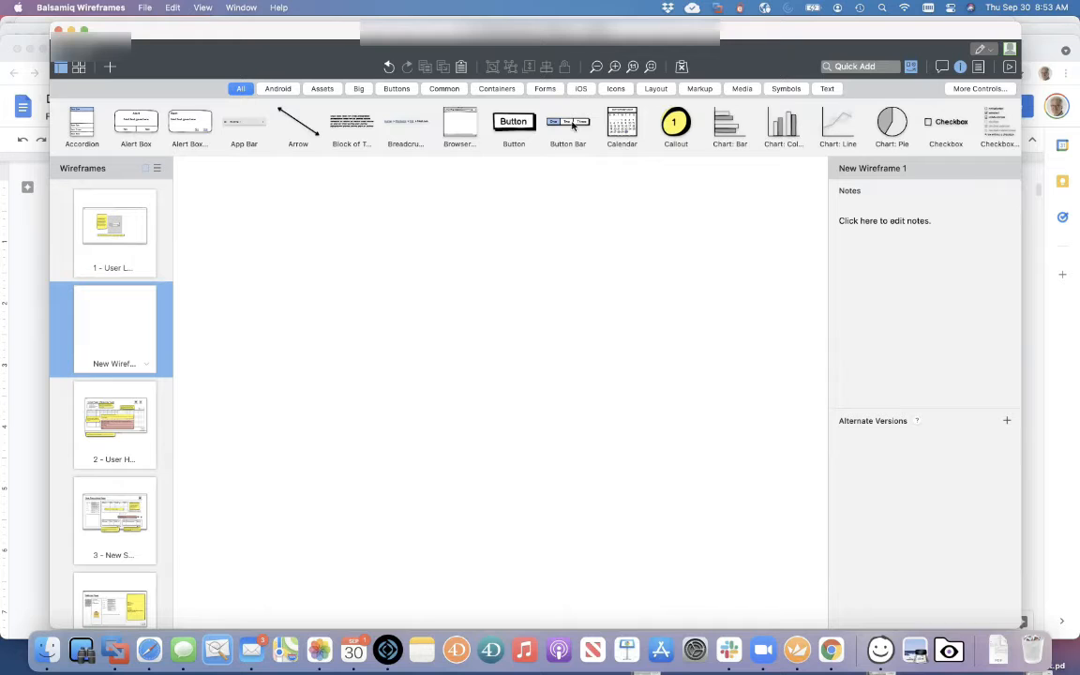
# Browse the Forms components, then switch the library to Containers
pyautogui.click(544, 89)
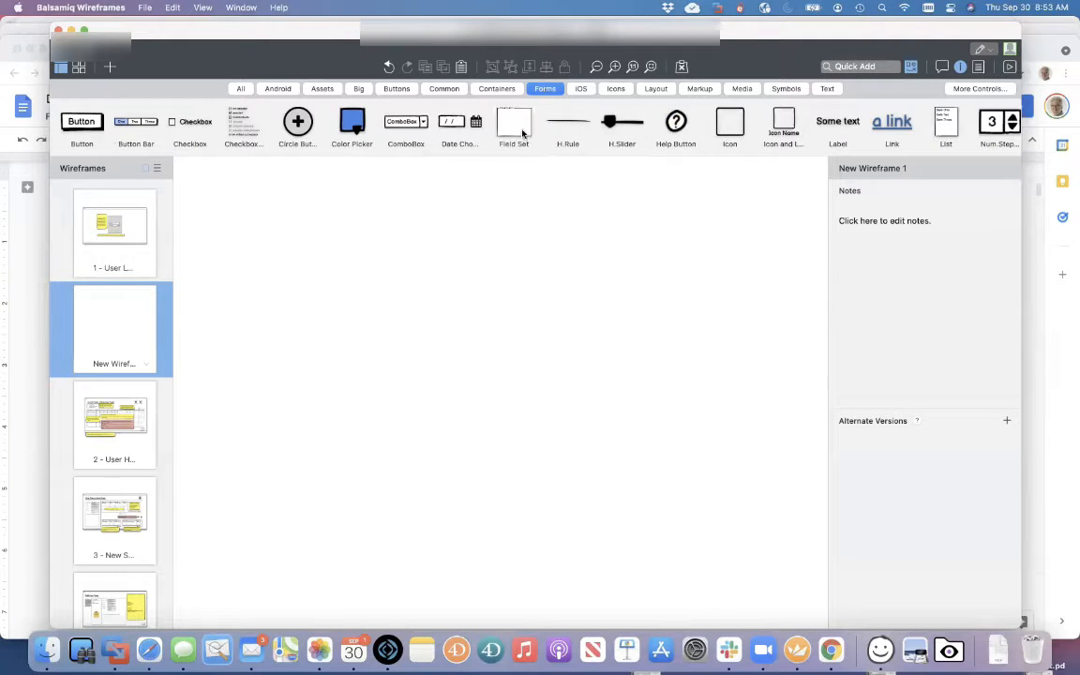
pyautogui.hscroll(5, 710, 150)
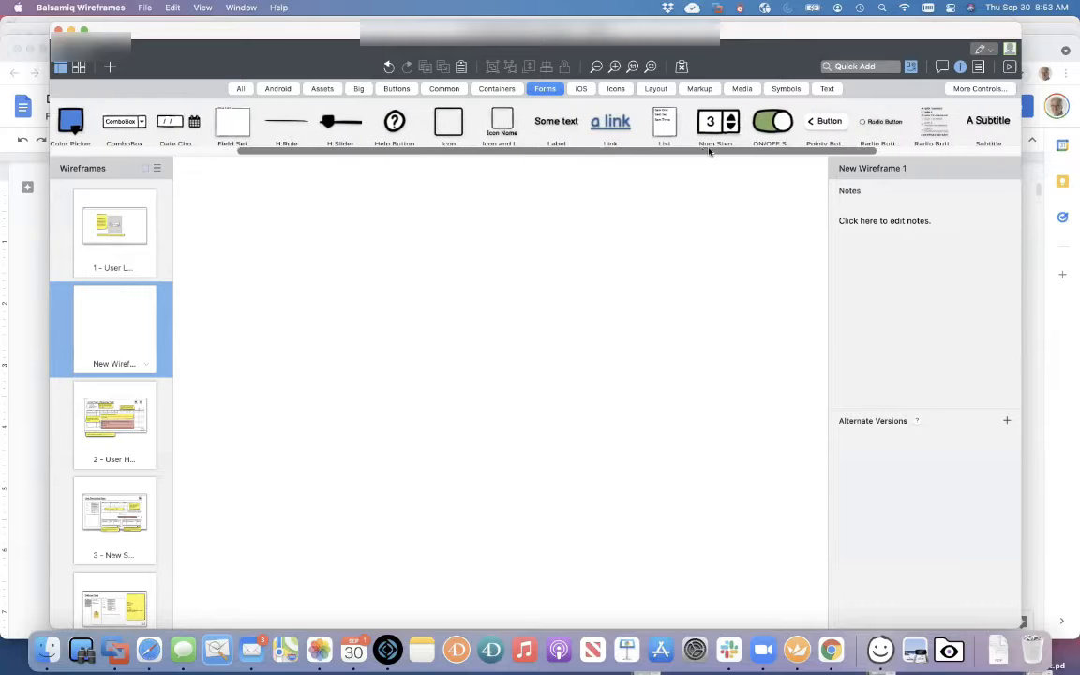
pyautogui.hscroll(-5, 709, 152)
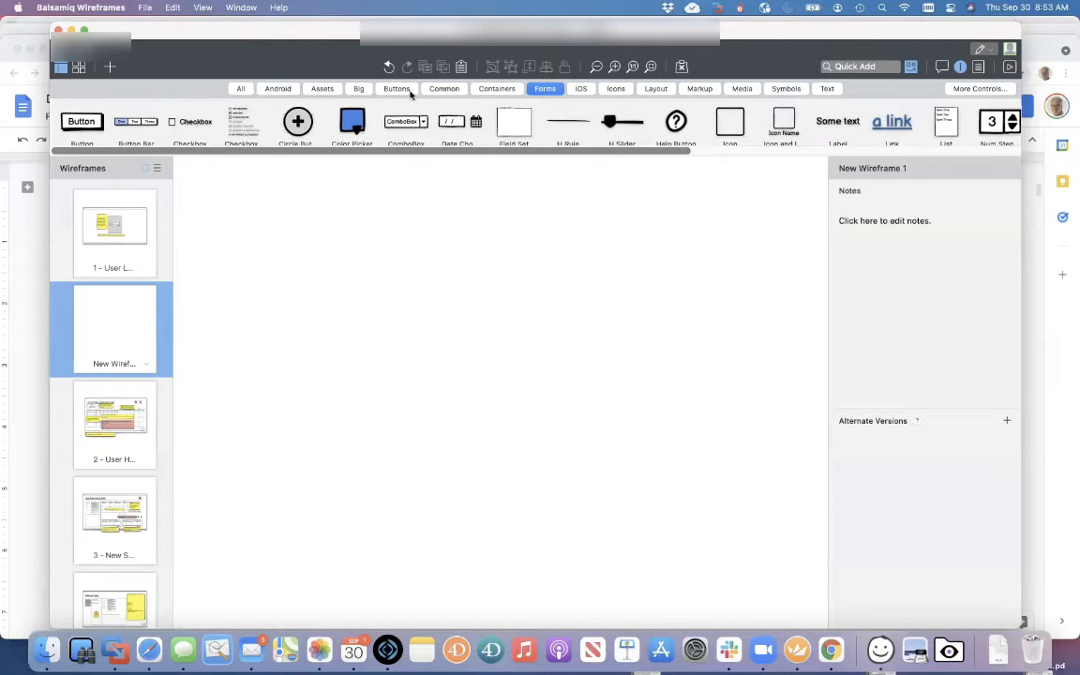
pyautogui.click(498, 89)
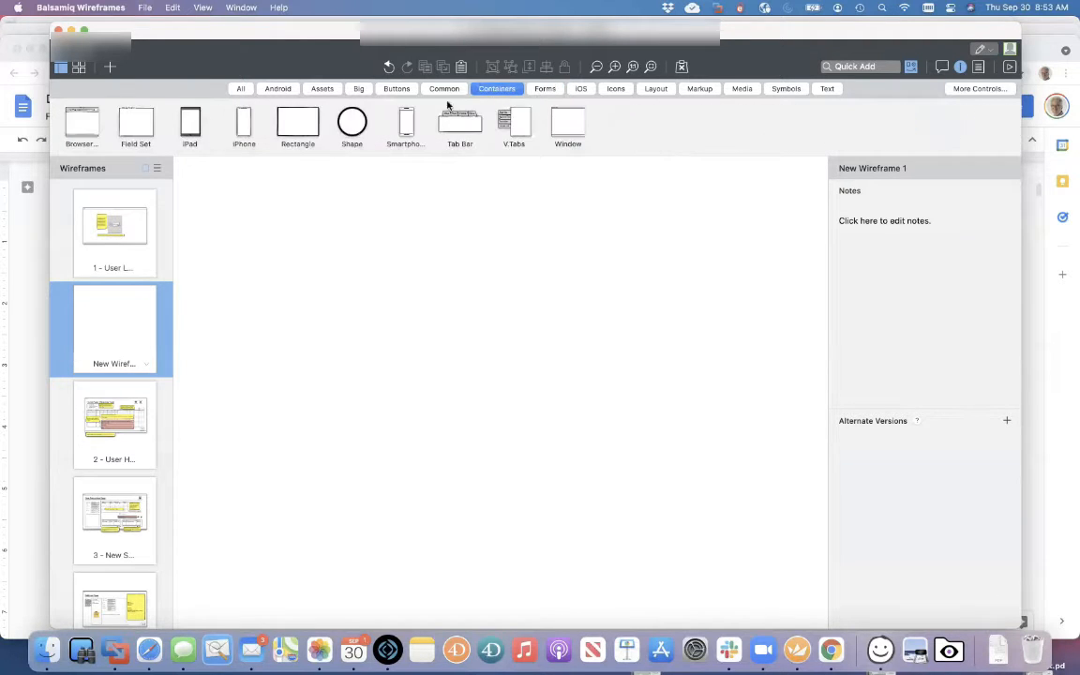
# Draw a rectangle frame enlarged to 894 by 570, with a Button near its lower right
pyautogui.moveTo(296, 125); pyautogui.dragTo(716, 478)
pyautogui.moveTo(555, 349); pyautogui.dragTo(583, 380)
pyautogui.moveTo(745, 513); pyautogui.dragTo(771, 559)
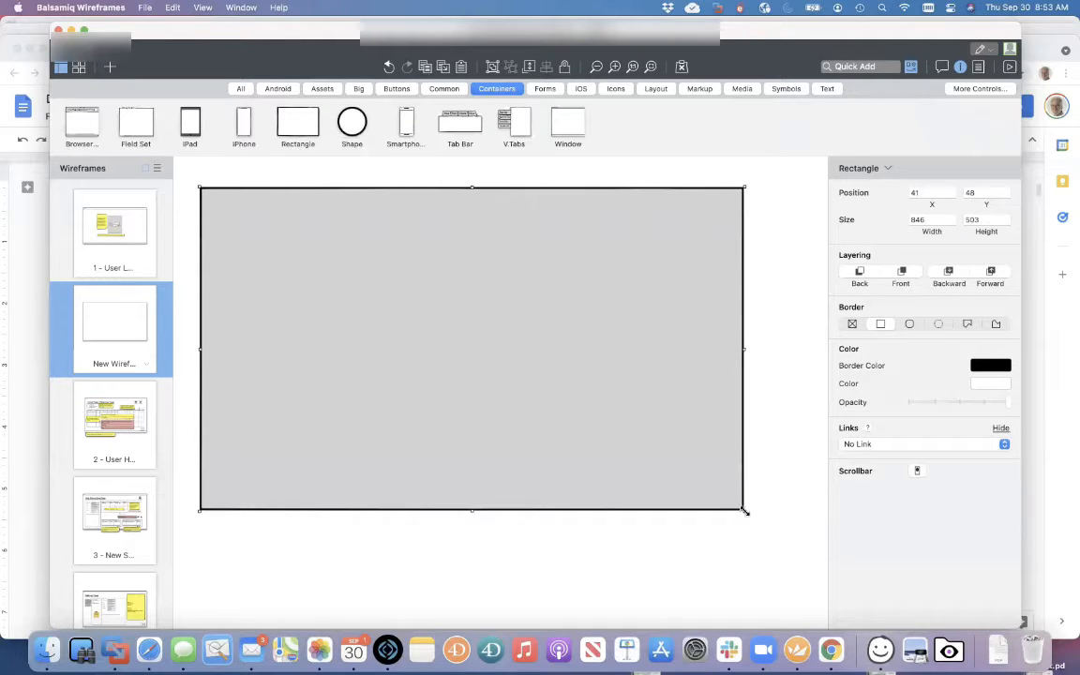
pyautogui.moveTo(744, 511); pyautogui.dragTo(777, 554)
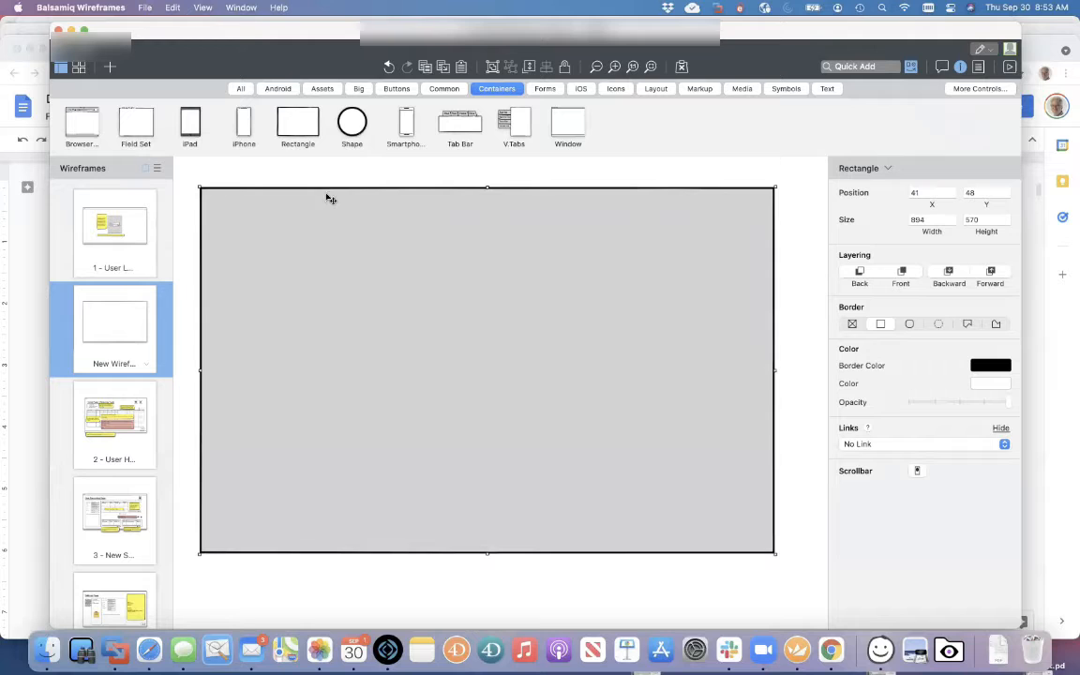
pyautogui.click(241, 88)
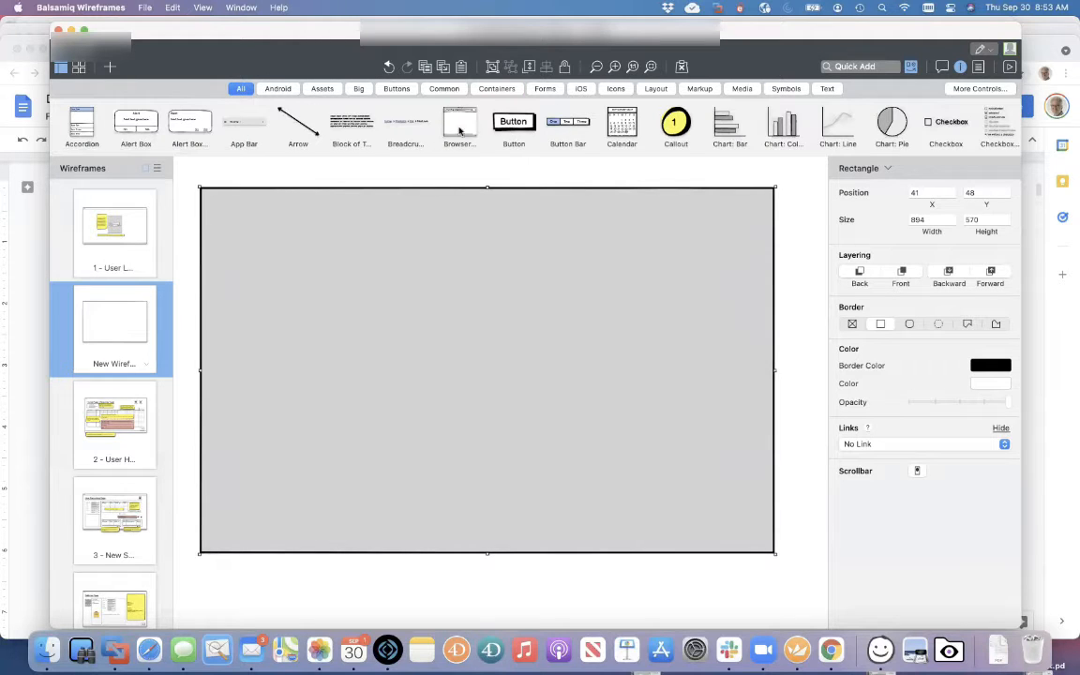
pyautogui.moveTo(526, 127); pyautogui.dragTo(694, 504)
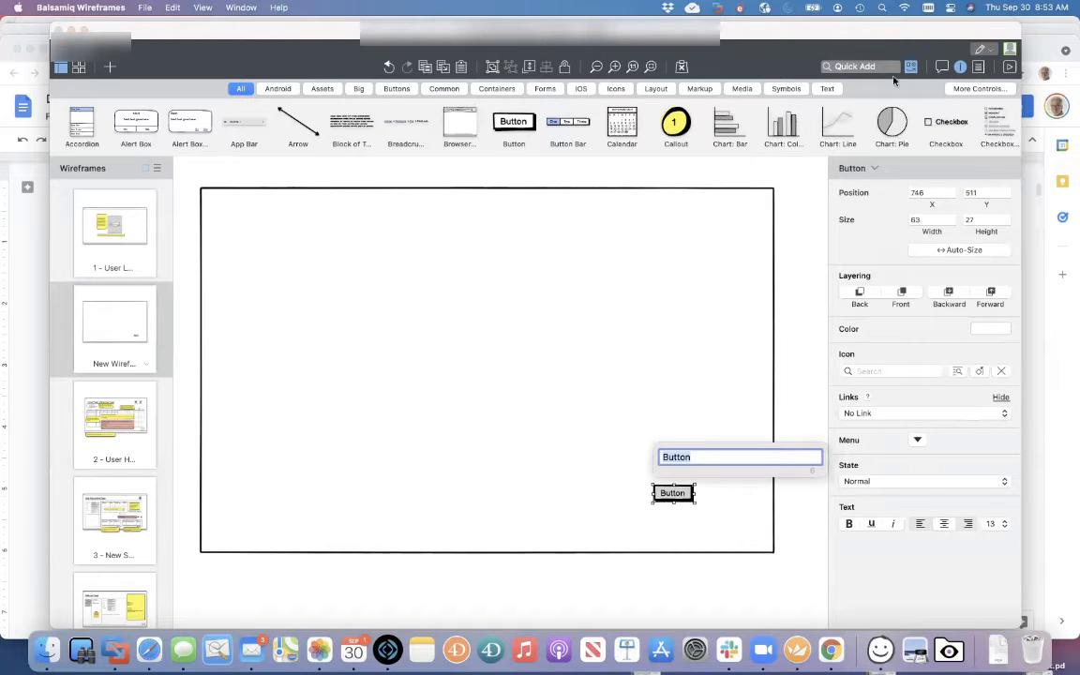
# Quick Add a Data Grid by typing 'data grid'
pyautogui.click(860, 66)
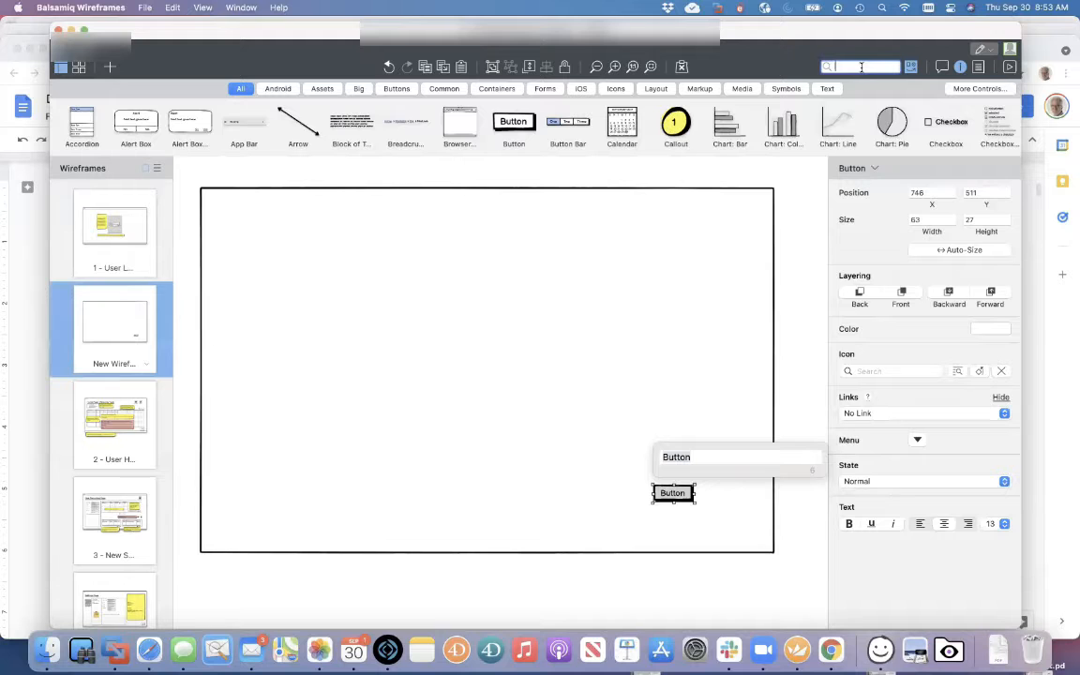
pyautogui.write('data grid')
pyautogui.press('Return')
# Move and resize the data grid to sit inside the frame
pyautogui.moveTo(352, 192); pyautogui.dragTo(446, 239)
pyautogui.moveTo(519, 360); pyautogui.dragTo(669, 434)
pyautogui.moveTo(583, 380); pyautogui.dragTo(506, 362)
pyautogui.click(786, 290)
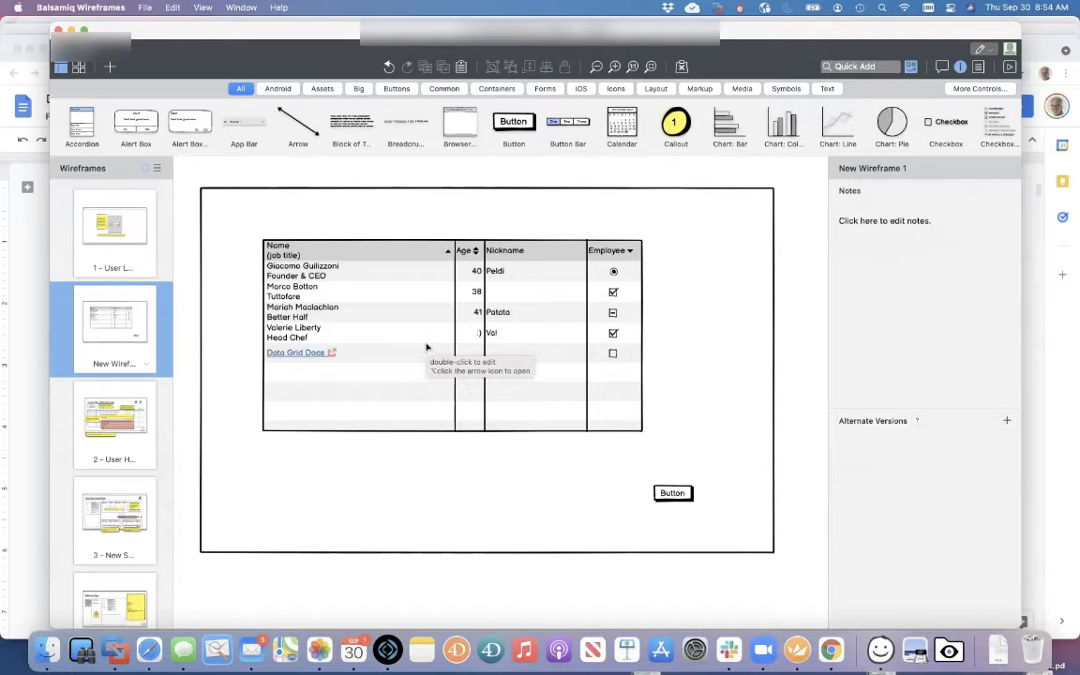
# Delete the docs link and column-width lines from the data grid's text
pyautogui.moveTo(425, 370); pyautogui.dragTo(411, 396)
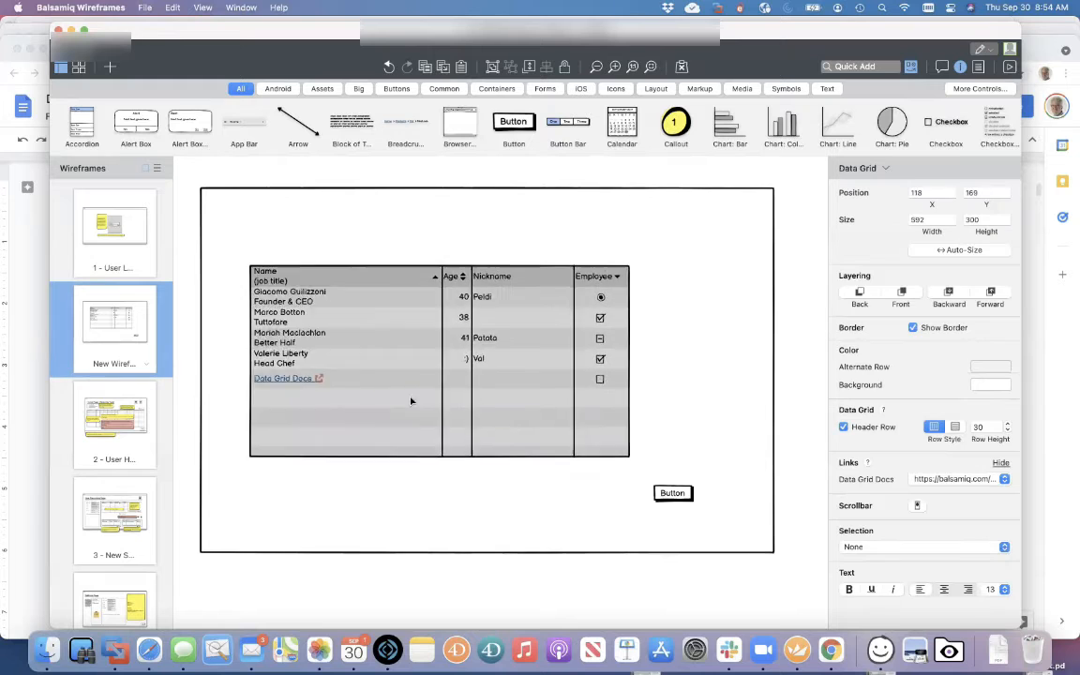
pyautogui.doubleClick(411, 397)
pyautogui.click(393, 369)
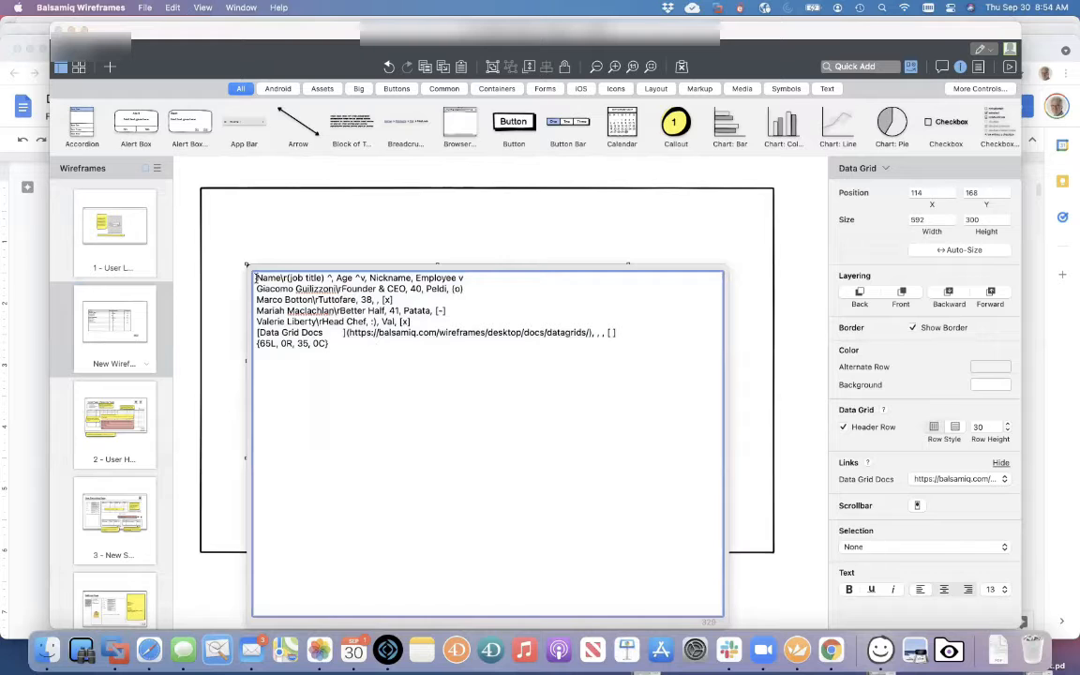
pyautogui.moveTo(255, 278); pyautogui.dragTo(477, 277)
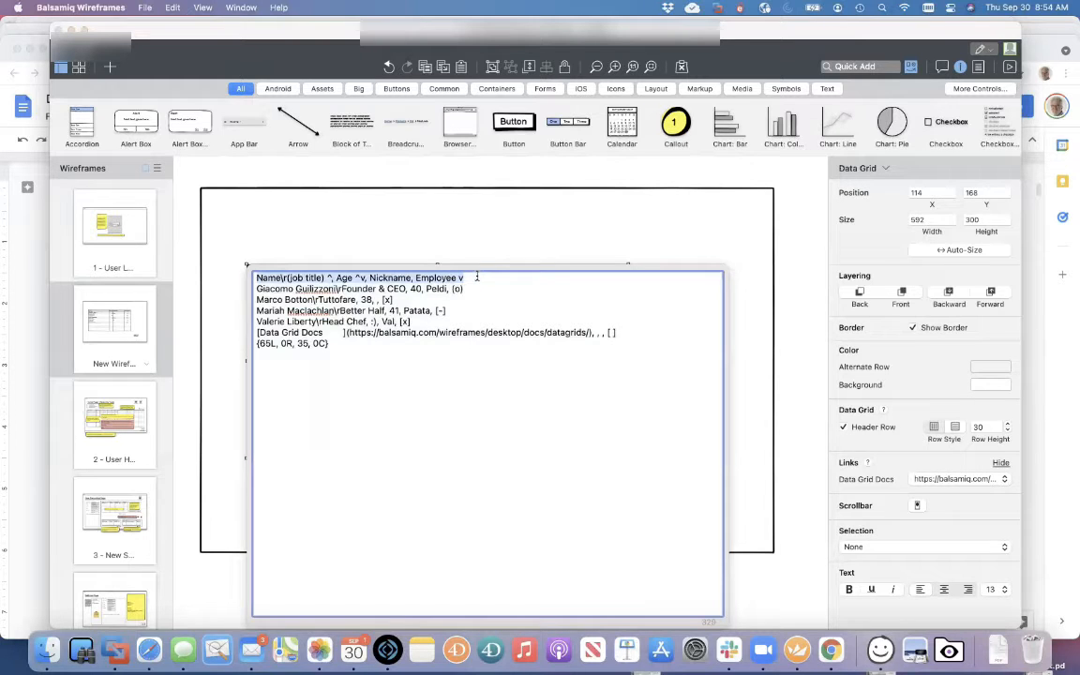
pyautogui.moveTo(255, 291); pyautogui.dragTo(251, 351)
pyautogui.click(403, 367)
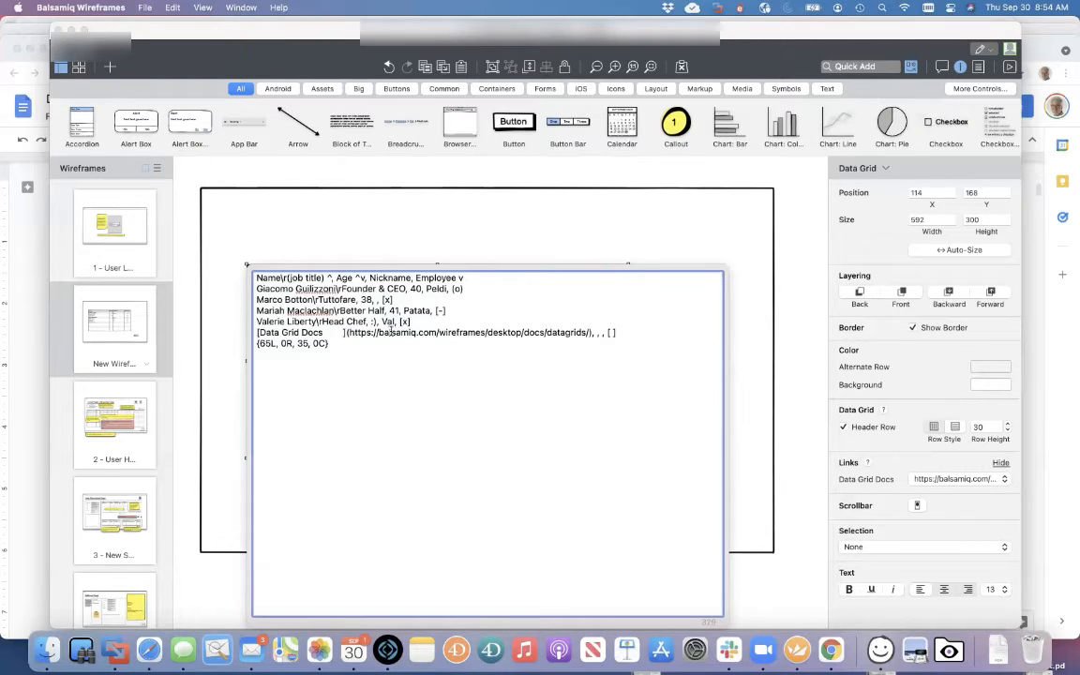
pyautogui.moveTo(419, 319); pyautogui.dragTo(422, 412)
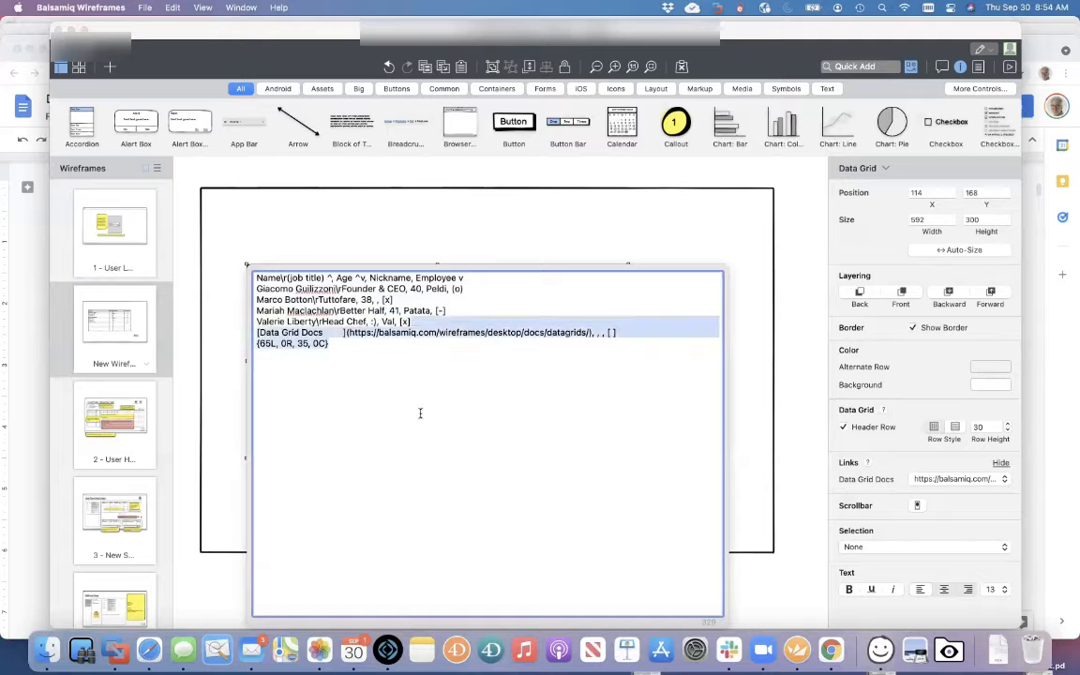
pyautogui.press('BackSpace')
pyautogui.click(490, 235)
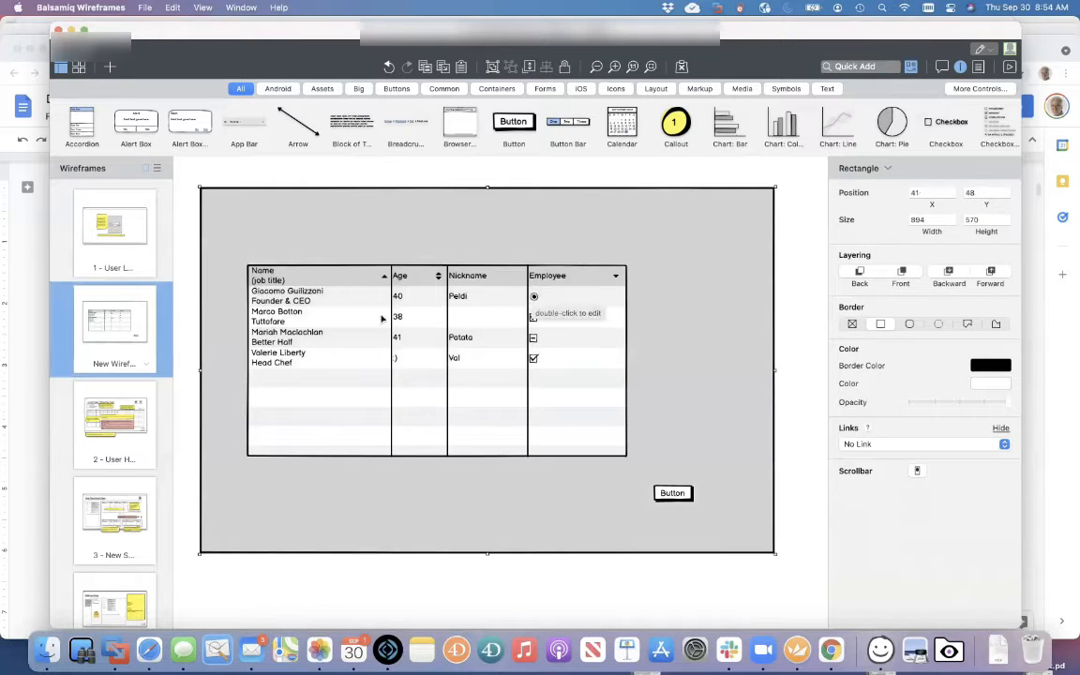
# Shift the data grid down and right within the frame
pyautogui.click(450, 306)
pyautogui.click(429, 236)
pyautogui.click(421, 345)
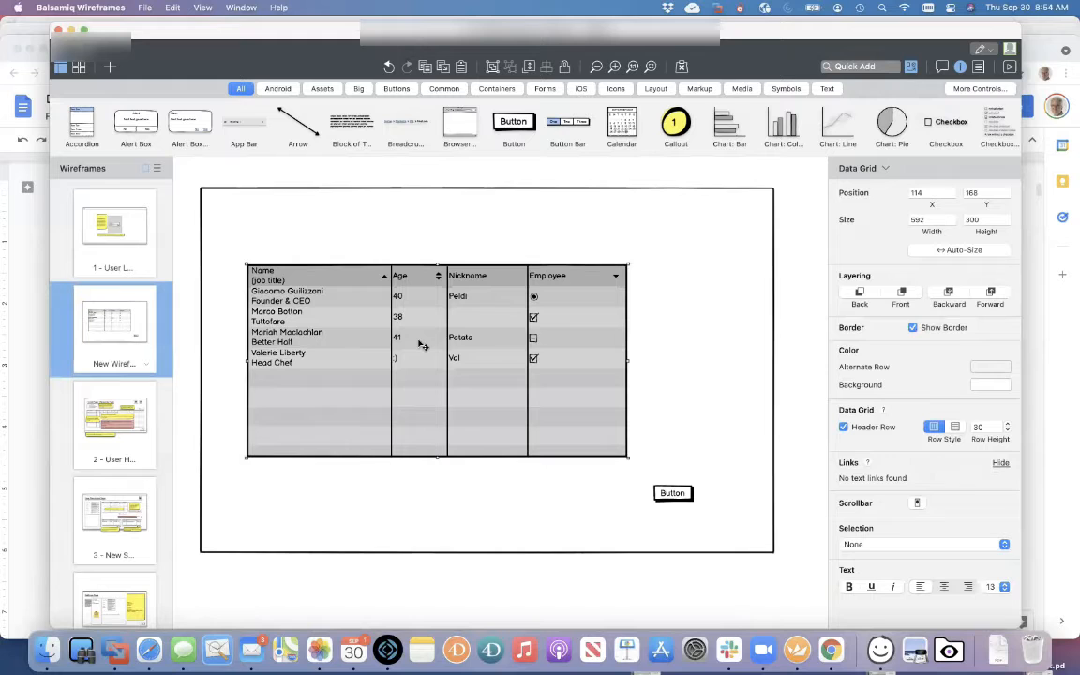
pyautogui.moveTo(421, 345); pyautogui.dragTo(417, 330)
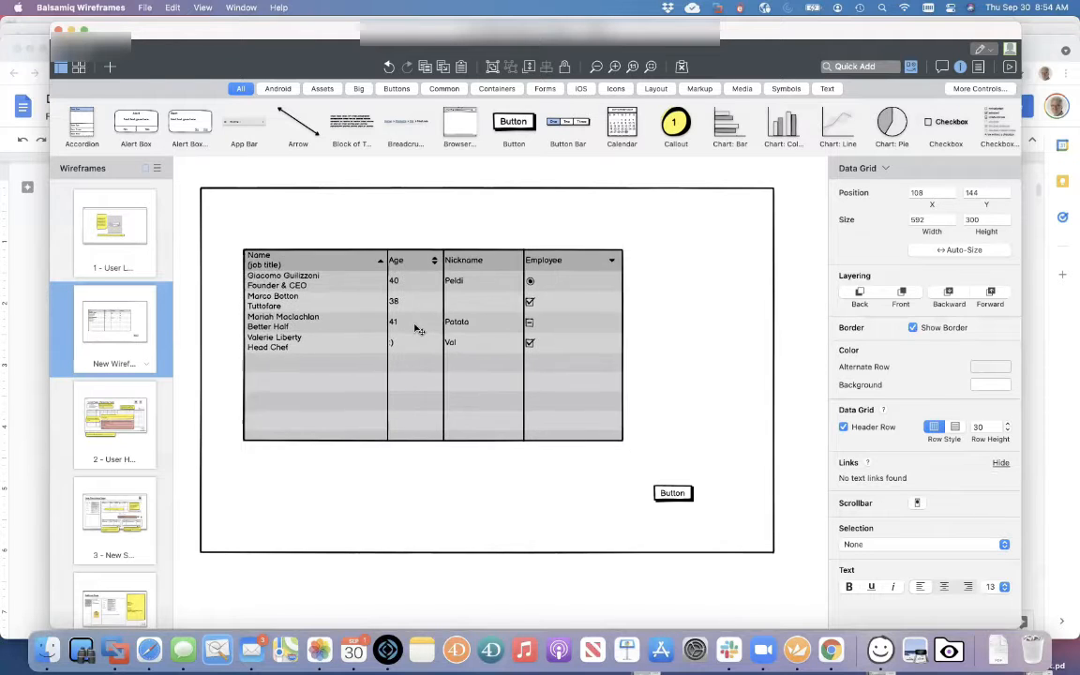
pyautogui.click(379, 172)
pyautogui.click(342, 305)
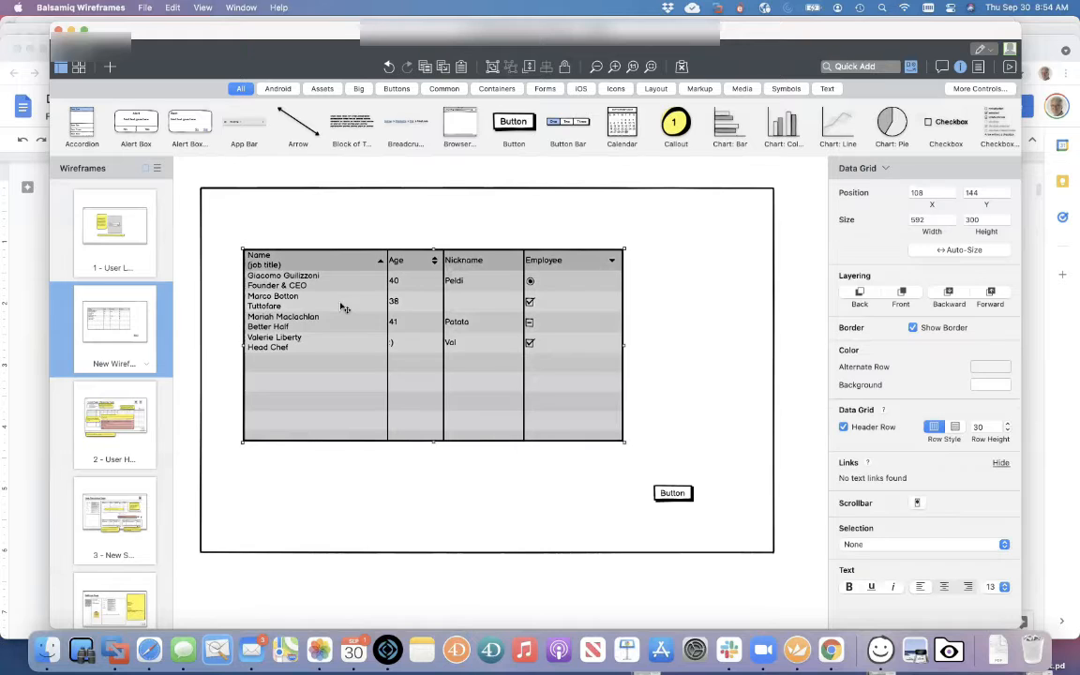
pyautogui.click(364, 167)
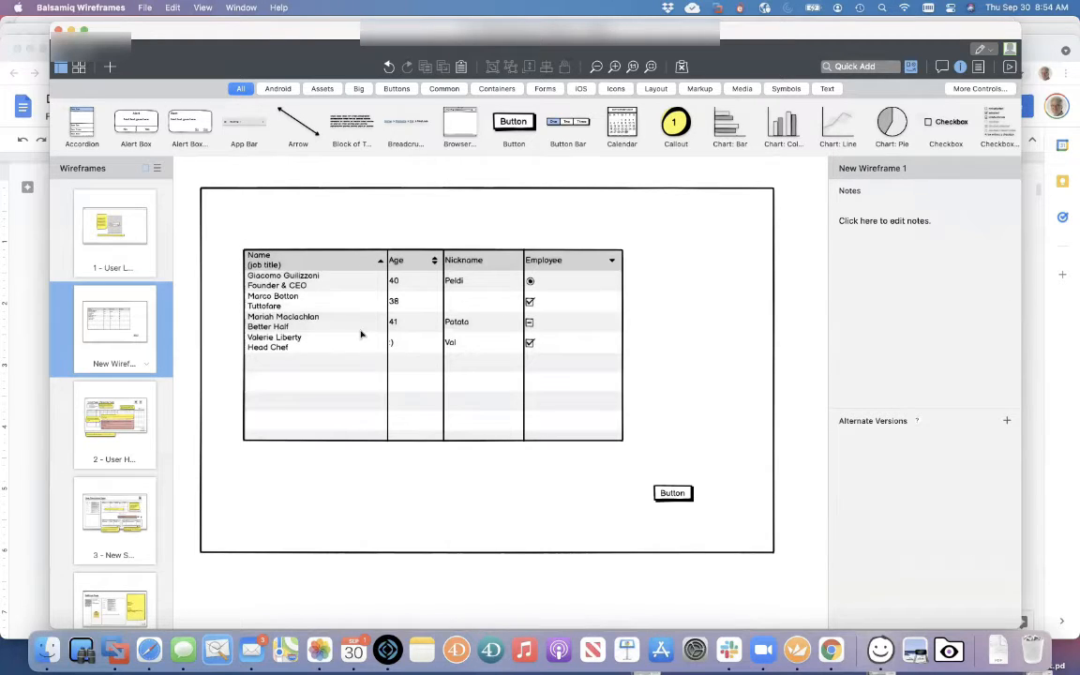
pyautogui.moveTo(361, 334); pyautogui.dragTo(374, 353)
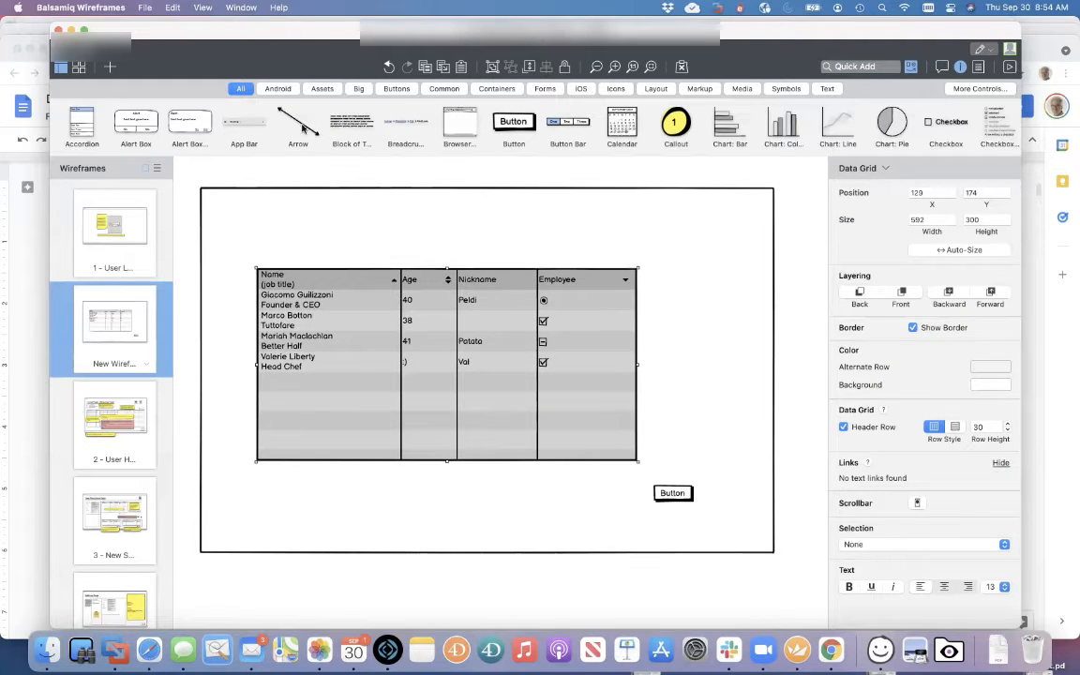
# Add a Block of Text, then delete it
pyautogui.moveTo(342, 129); pyautogui.dragTo(320, 241)
pyautogui.press('Delete')
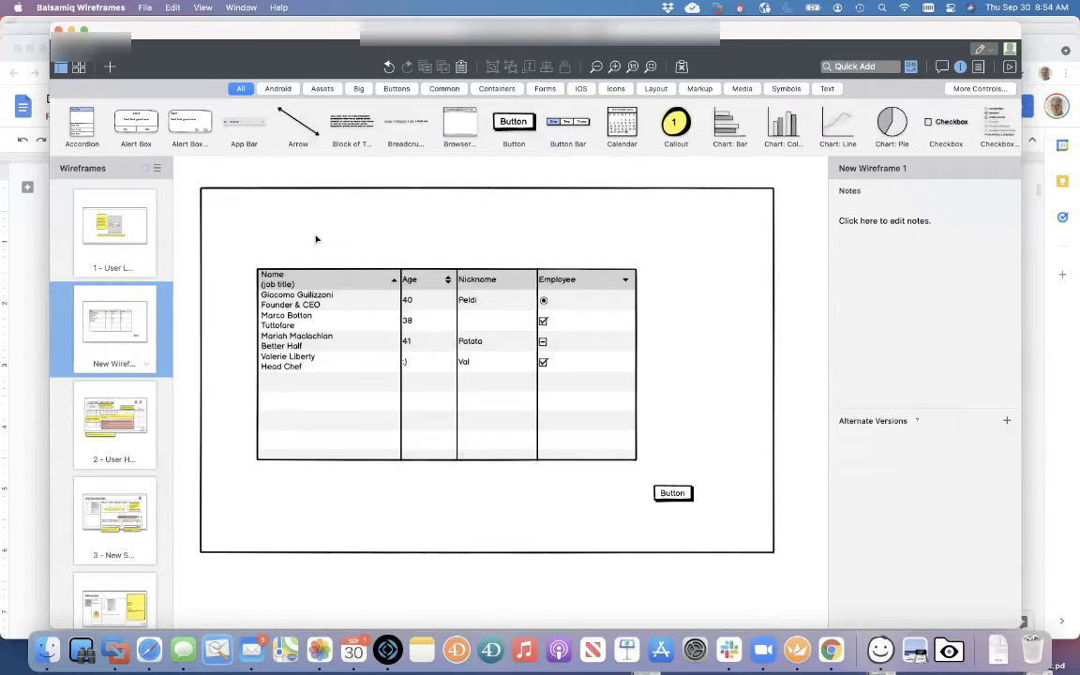
pyautogui.hscroll(3, 473, 128)
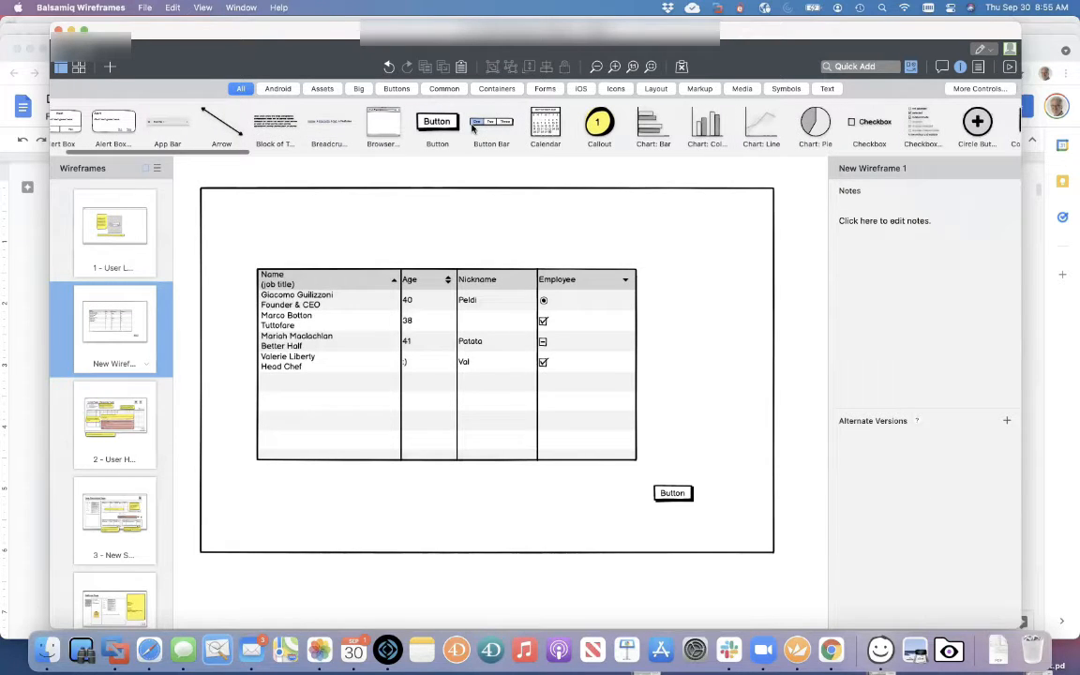
# Add a 'Customers' label at the frame's top-left with font size 18
pyautogui.click(827, 88)
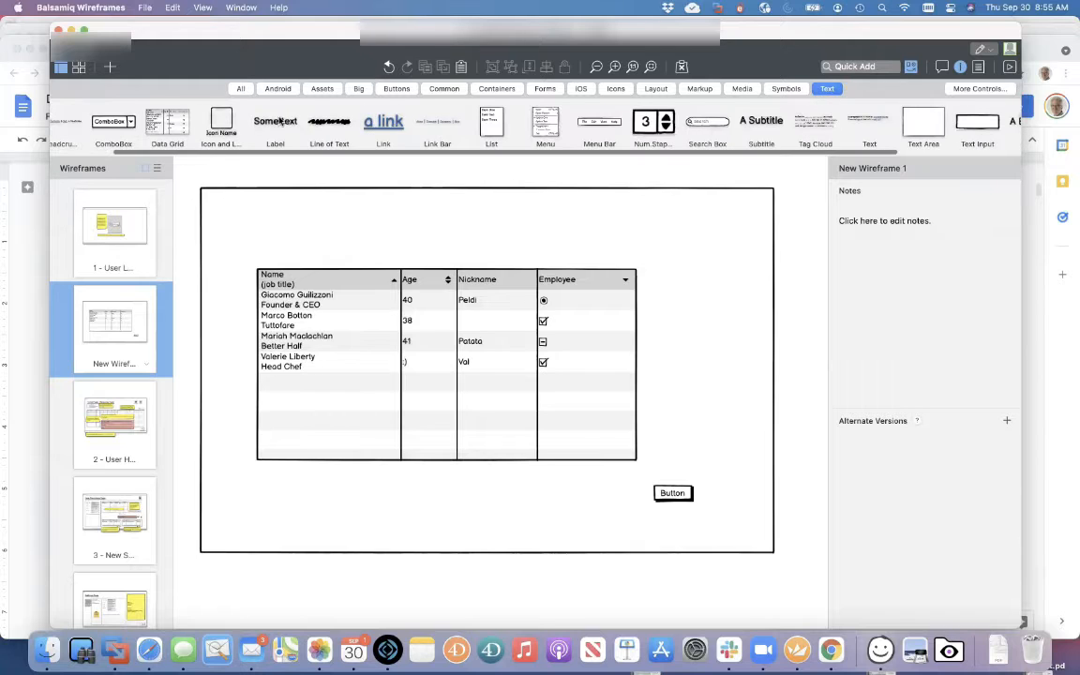
pyautogui.moveTo(277, 141); pyautogui.dragTo(279, 225)
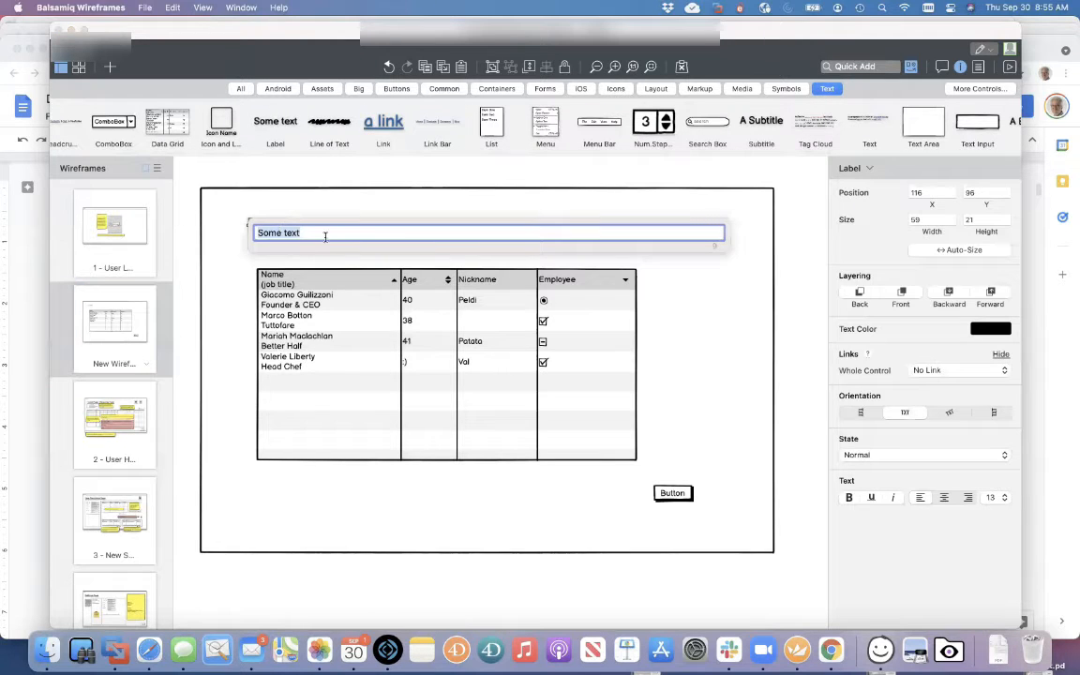
pyautogui.write('Customers')
pyautogui.click(313, 176)
pyautogui.moveTo(279, 226); pyautogui.dragTo(250, 208)
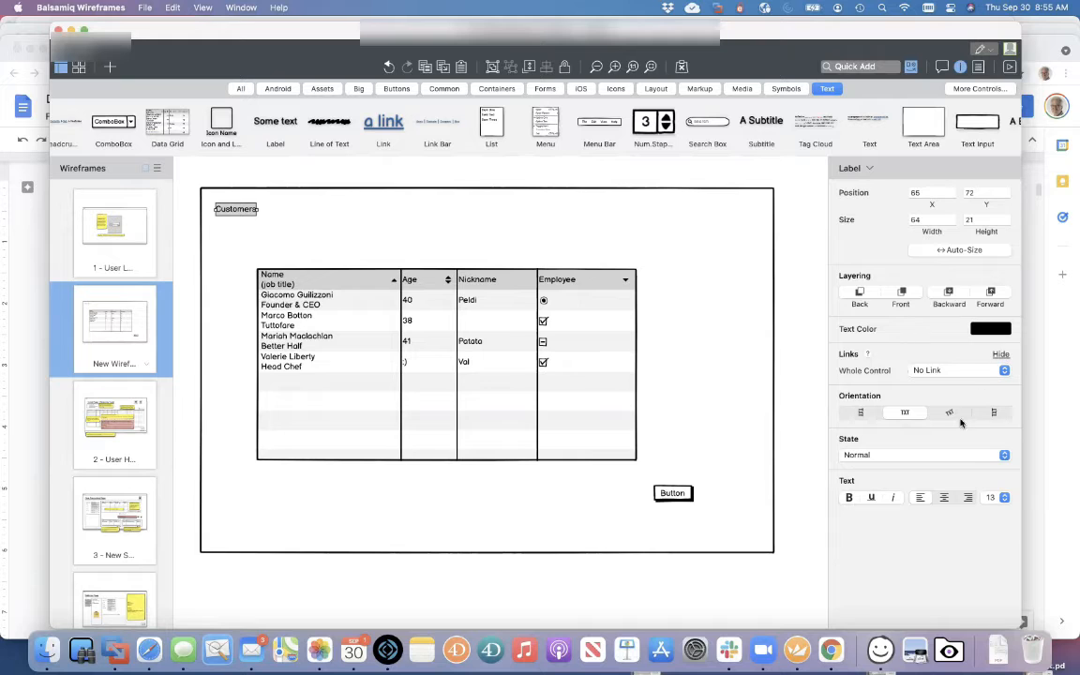
pyautogui.click(1004, 497)
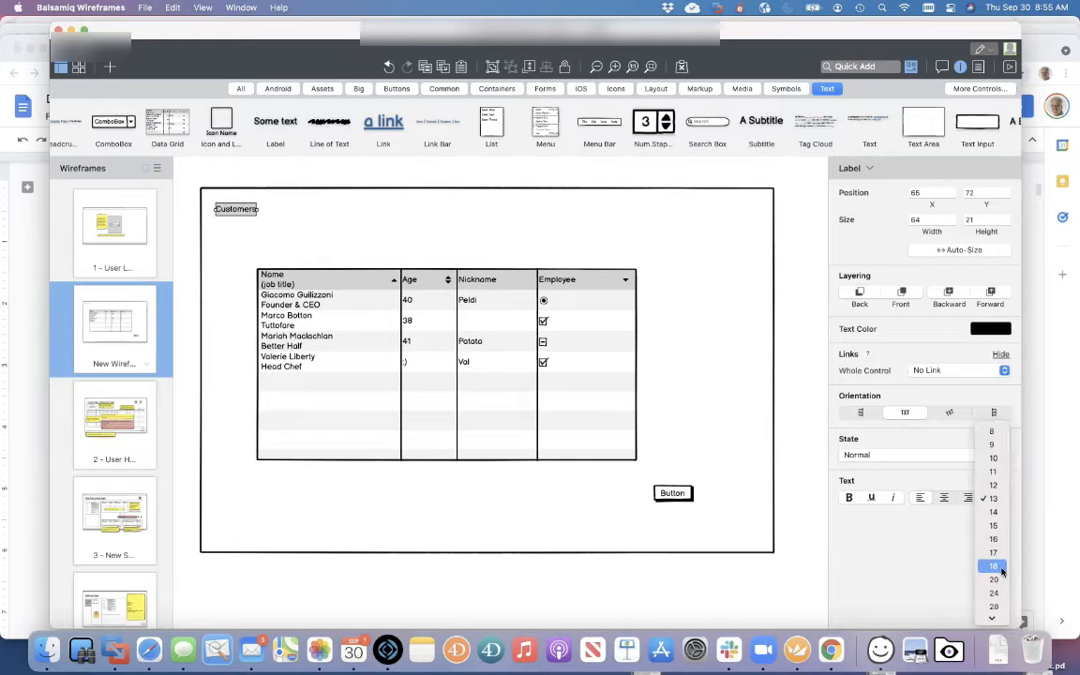
pyautogui.click(992, 511)
# Nudge the title down, raise the data grid beneath it, and add a ComboBox
pyautogui.click(345, 233)
pyautogui.moveTo(252, 212); pyautogui.dragTo(251, 222)
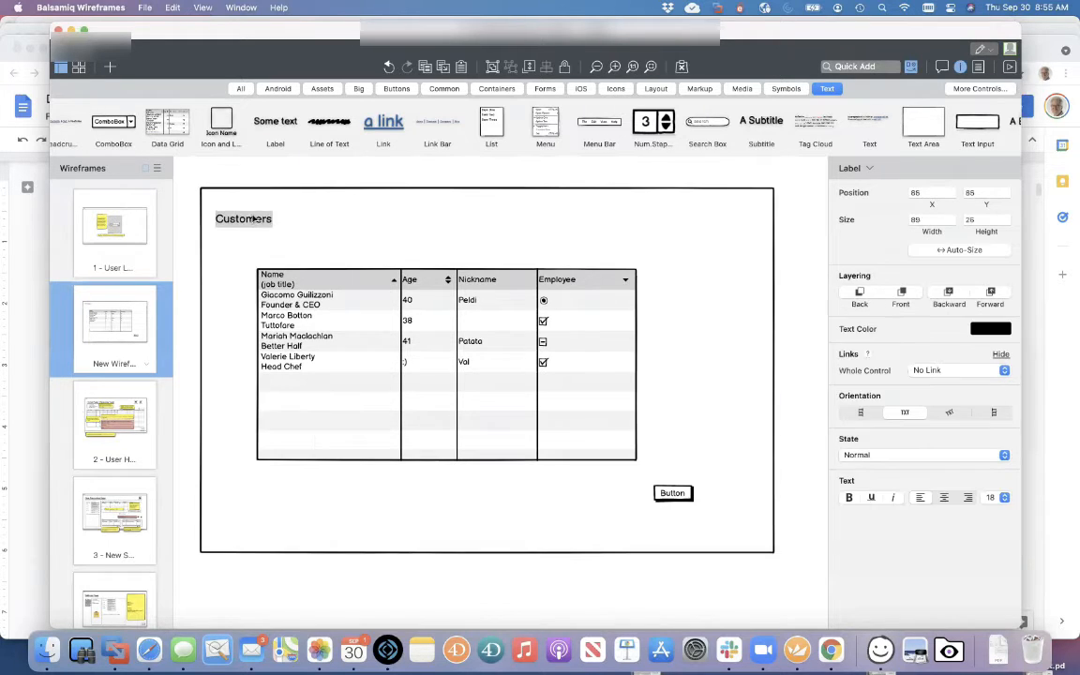
pyautogui.moveTo(281, 273); pyautogui.dragTo(276, 244)
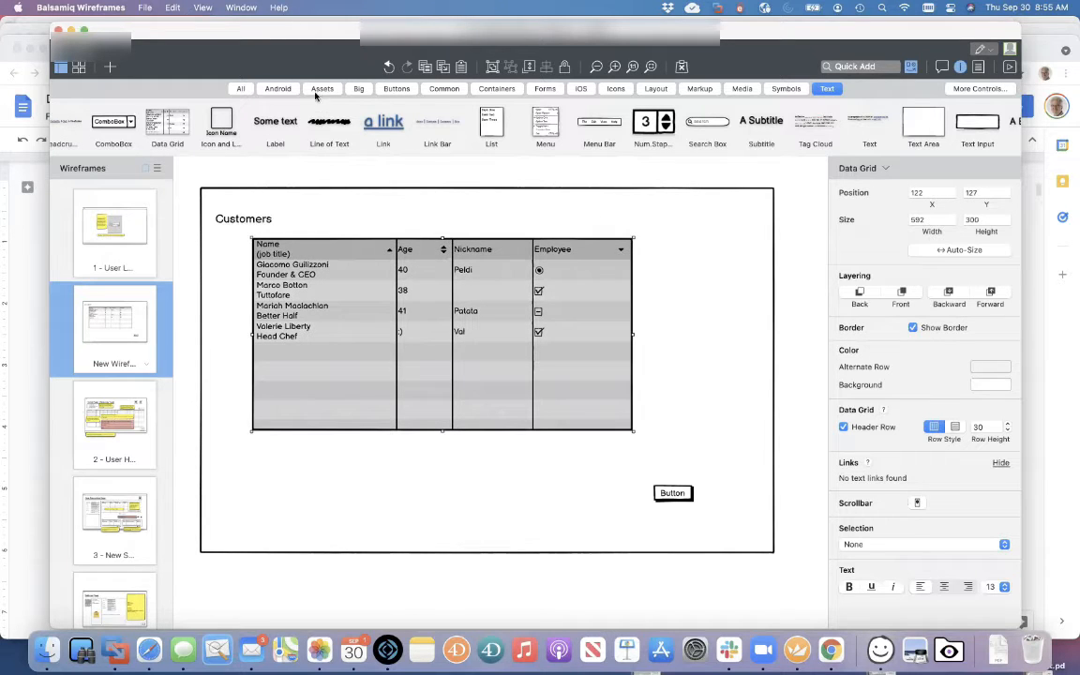
pyautogui.moveTo(111, 122); pyautogui.dragTo(340, 218)
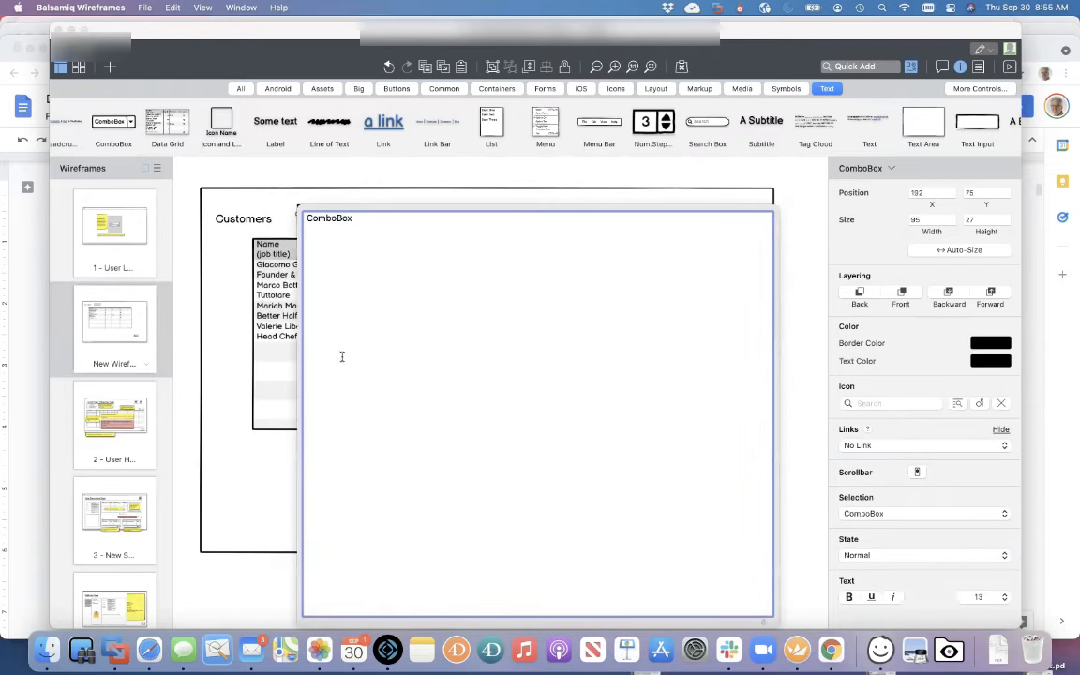
# Position the combo box just below the Customers title
pyautogui.click(217, 324)
pyautogui.moveTo(294, 261); pyautogui.dragTo(273, 343)
pyautogui.moveTo(328, 216); pyautogui.dragTo(251, 256)
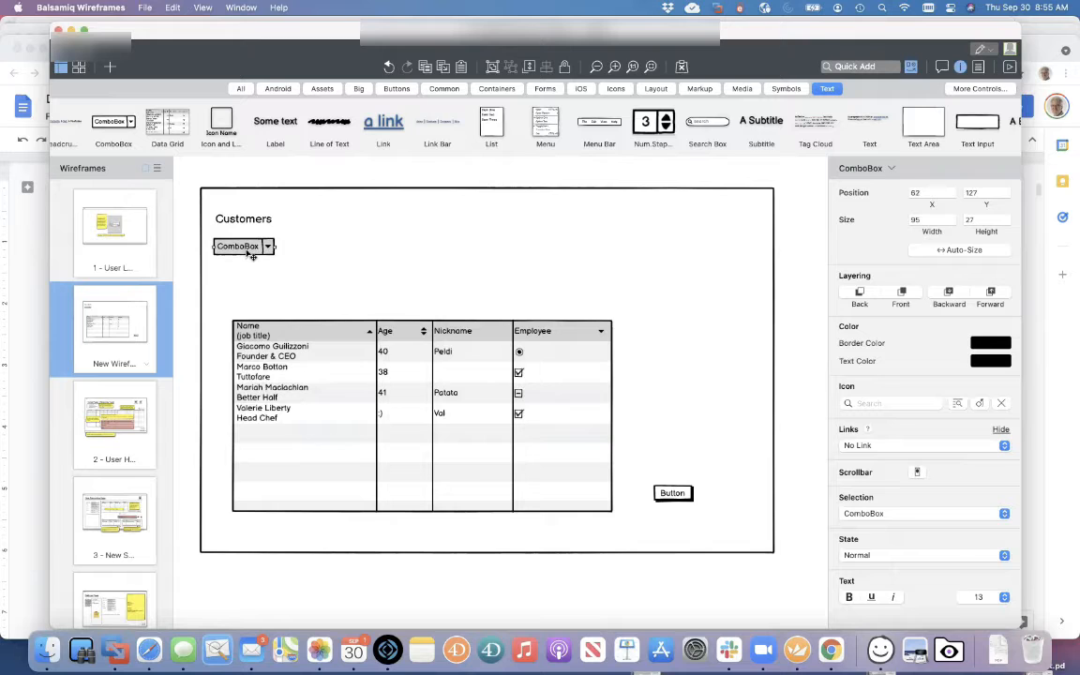
# Relabel the combo box 'Customer Type' and move the data grid up beneath it
pyautogui.doubleClick(241, 247)
pyautogui.press('BackSpace')
pyautogui.write('Customer T')
pyautogui.write('uype')
pyautogui.press('BackSpace')
pyautogui.press('BackSpace')
pyautogui.press('BackSpace')
pyautogui.press('BackSpace')
pyautogui.write('ype')
pyautogui.click(343, 183)
pyautogui.moveTo(305, 352); pyautogui.dragTo(290, 300)
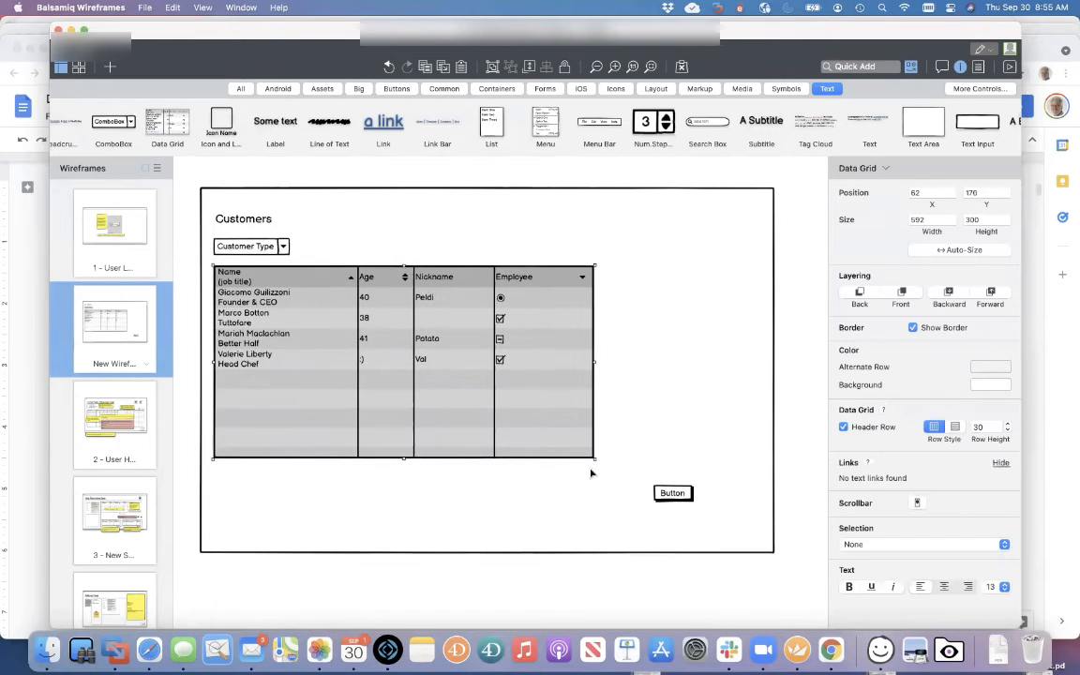
pyautogui.click(670, 491)
# Label the button OK and add a duplicate labelled Cancel beside it
pyautogui.doubleClick(669, 491)
pyautogui.write('OK')
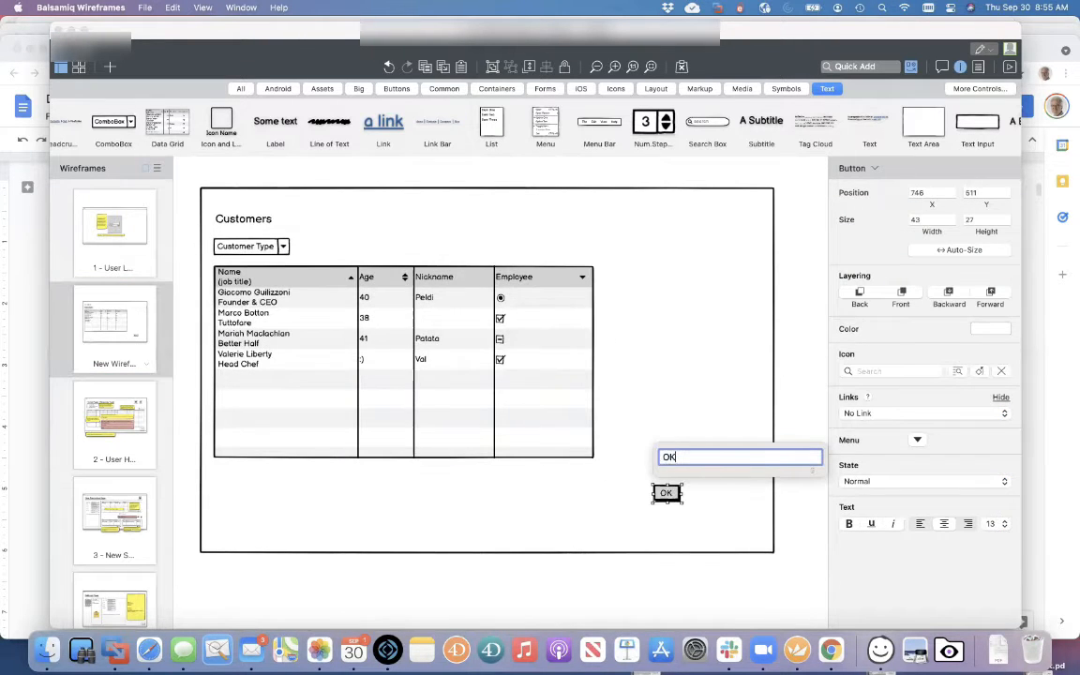
pyautogui.press('Return')
pyautogui.moveTo(669, 494); pyautogui.dragTo(708, 494)
pyautogui.doubleClick(707, 494)
pyautogui.write('Cancel')
pyautogui.click(784, 405)
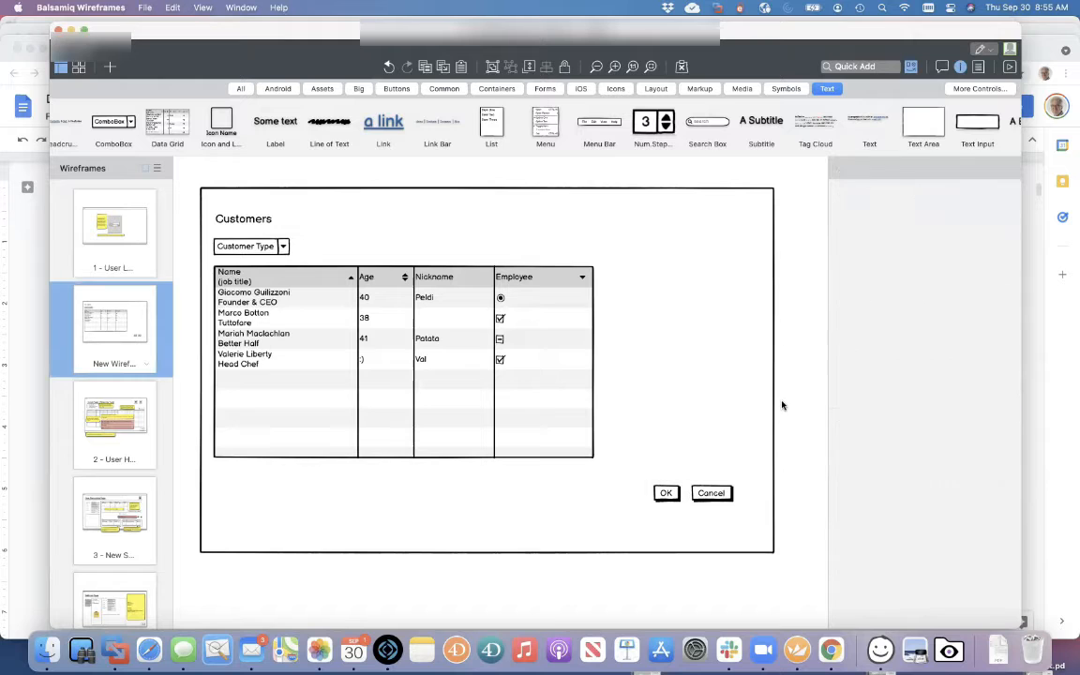
# Widen the data grid to 668 and line up OK and Cancel below it
pyautogui.click(589, 440)
pyautogui.moveTo(593, 361); pyautogui.dragTo(643, 362)
pyautogui.moveTo(671, 499); pyautogui.dragTo(622, 514)
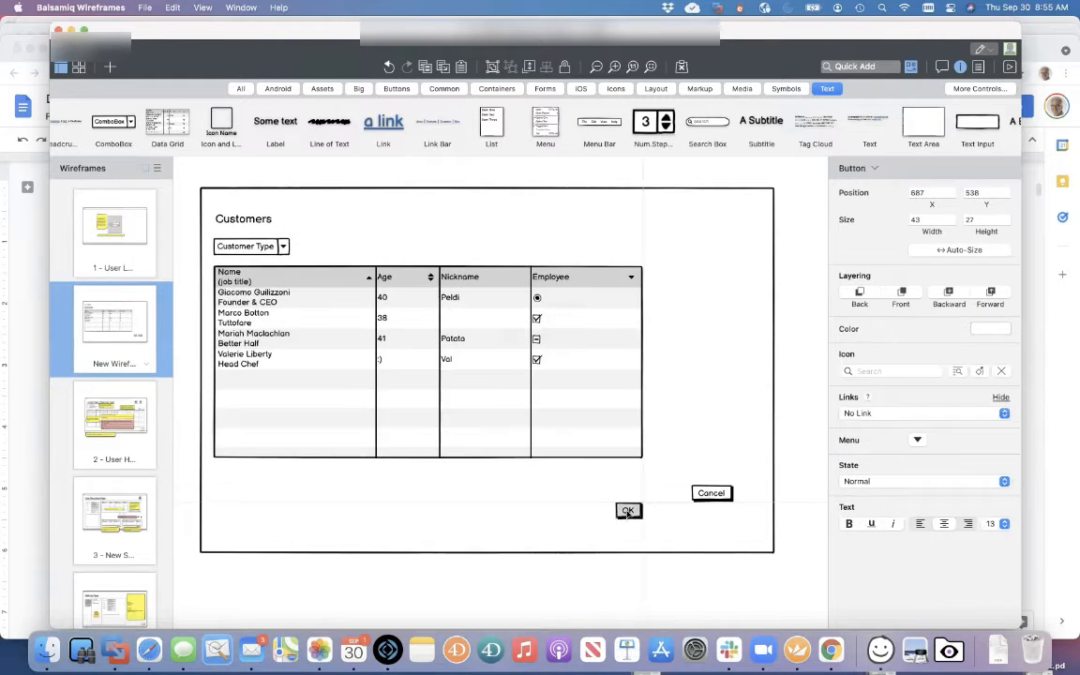
pyautogui.moveTo(711, 494); pyautogui.dragTo(663, 511)
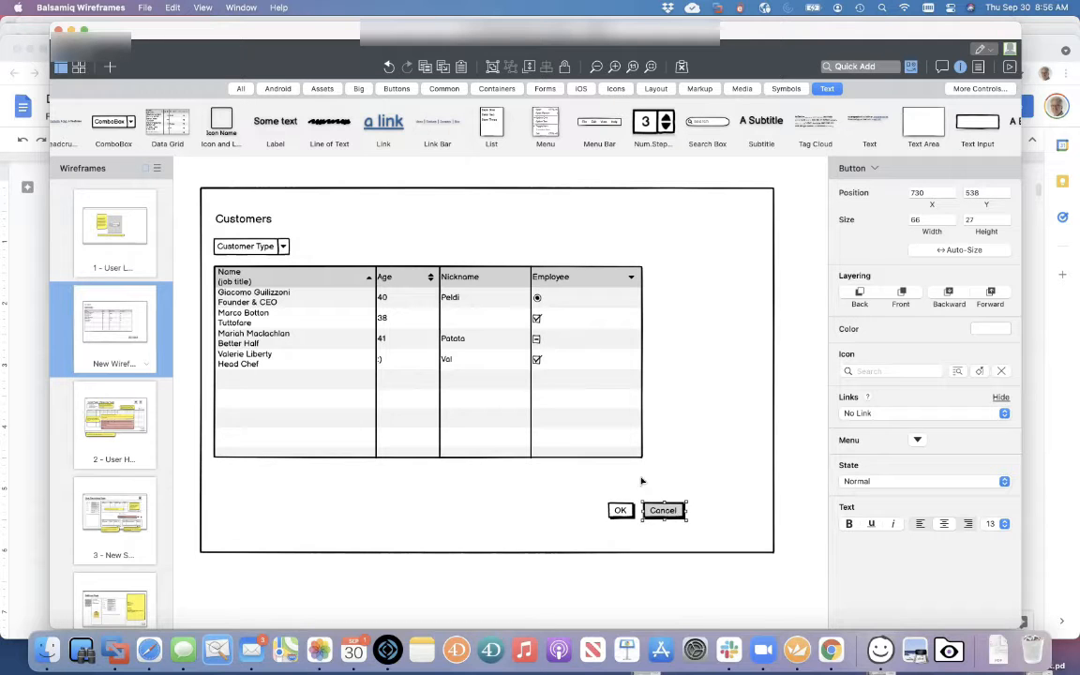
# Shrink the Customers data grid to 536 by 290 using its corner handle
pyautogui.click(623, 447)
pyautogui.click(651, 380)
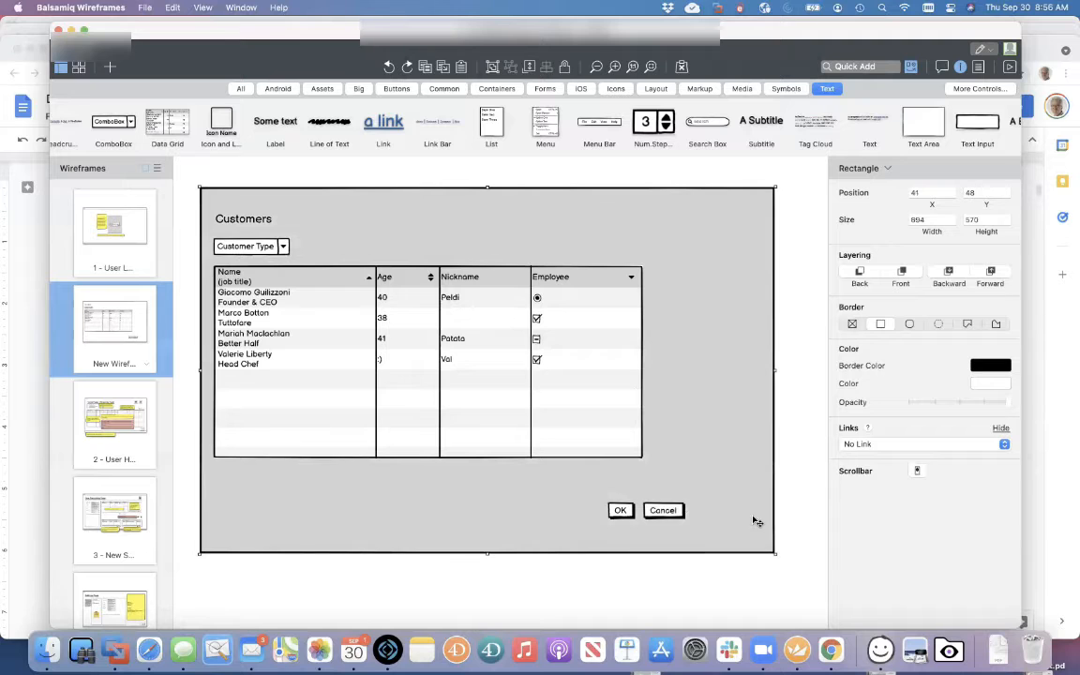
pyautogui.click(640, 436)
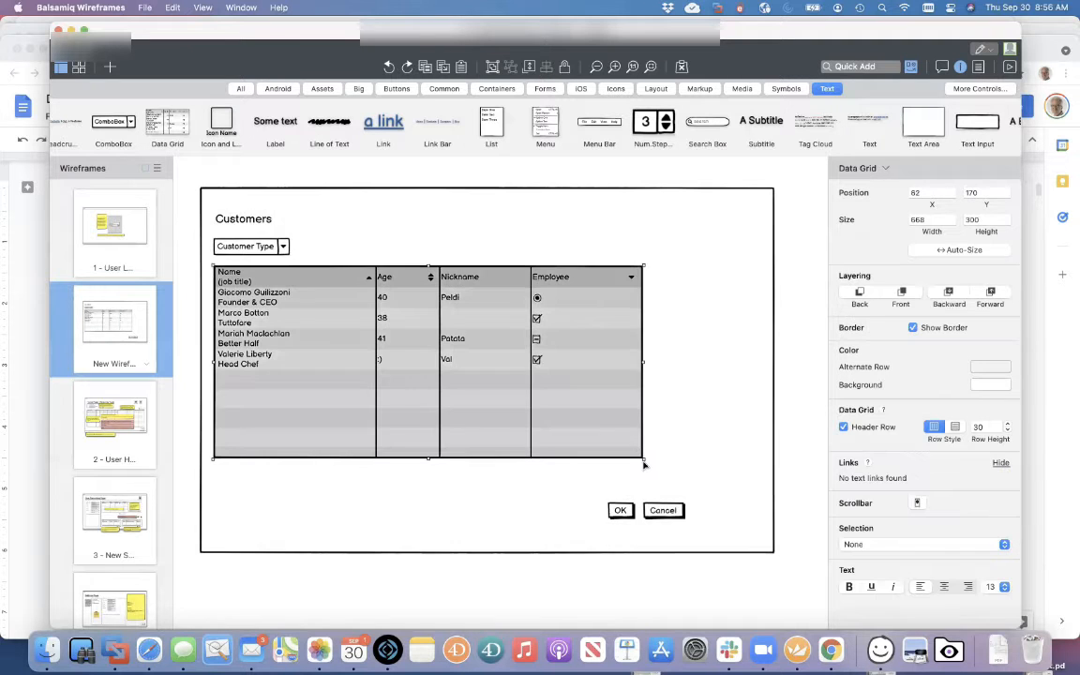
pyautogui.moveTo(643, 457); pyautogui.dragTo(559, 452)
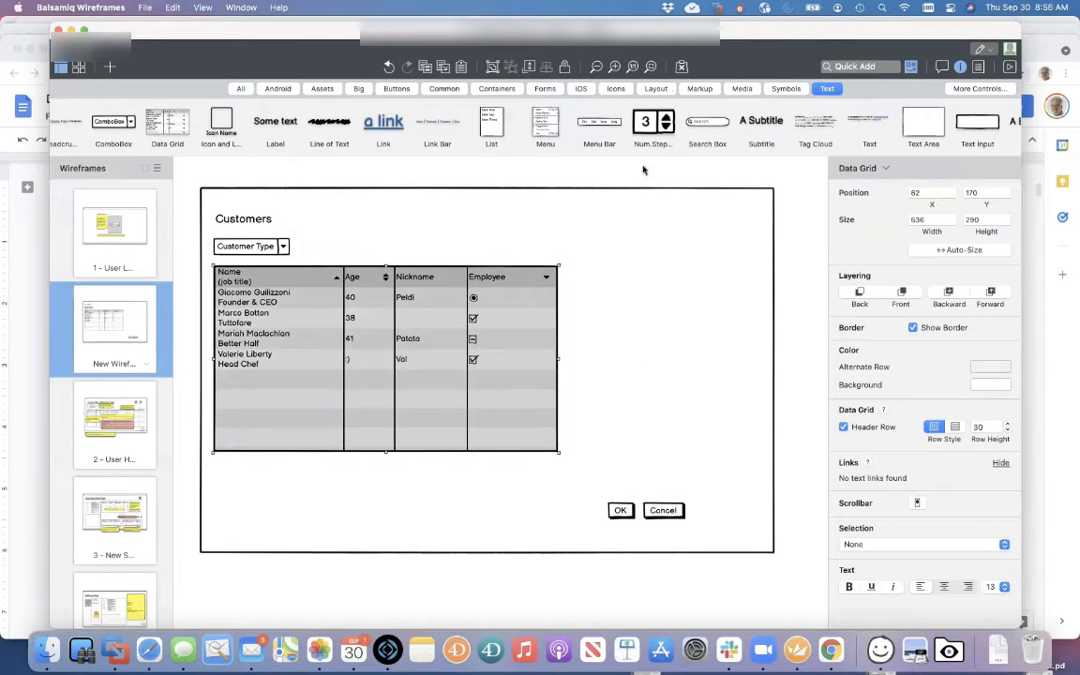
pyautogui.click(614, 172)
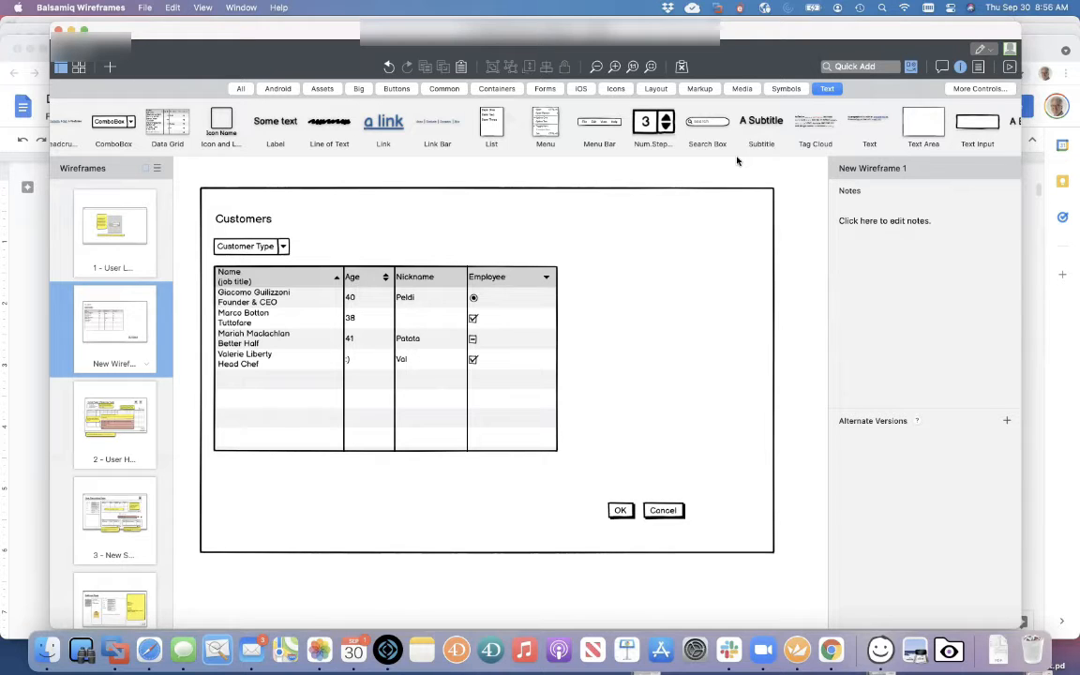
# Drop a Video Player from the Media library to the right of the data grid
pyautogui.click(741, 88)
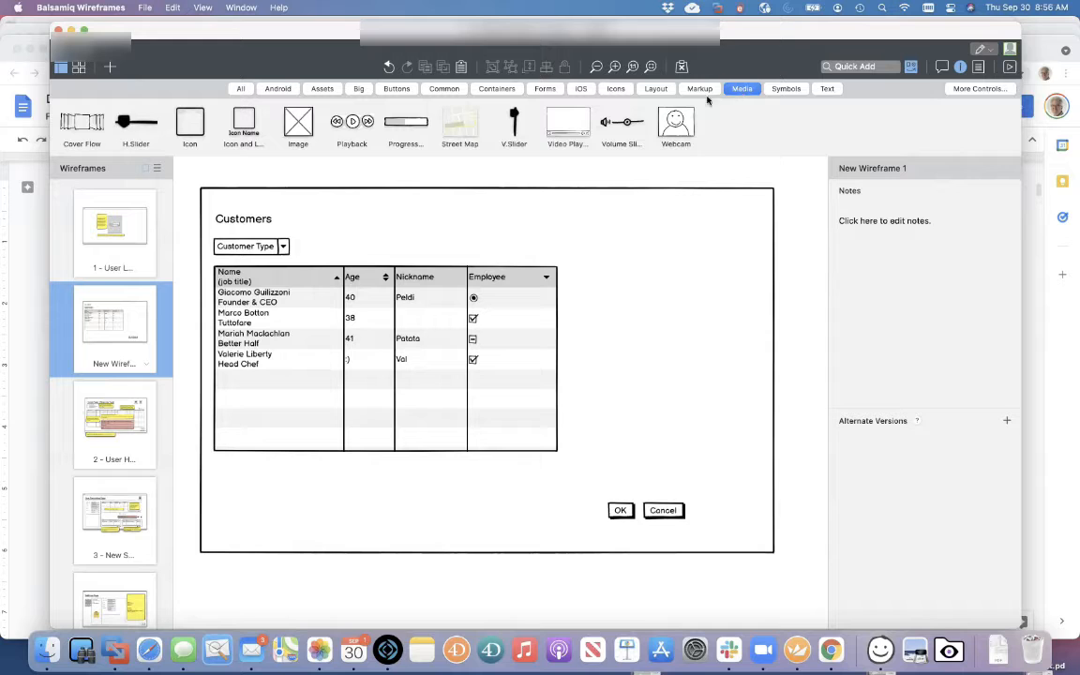
pyautogui.moveTo(568, 122); pyautogui.dragTo(656, 347)
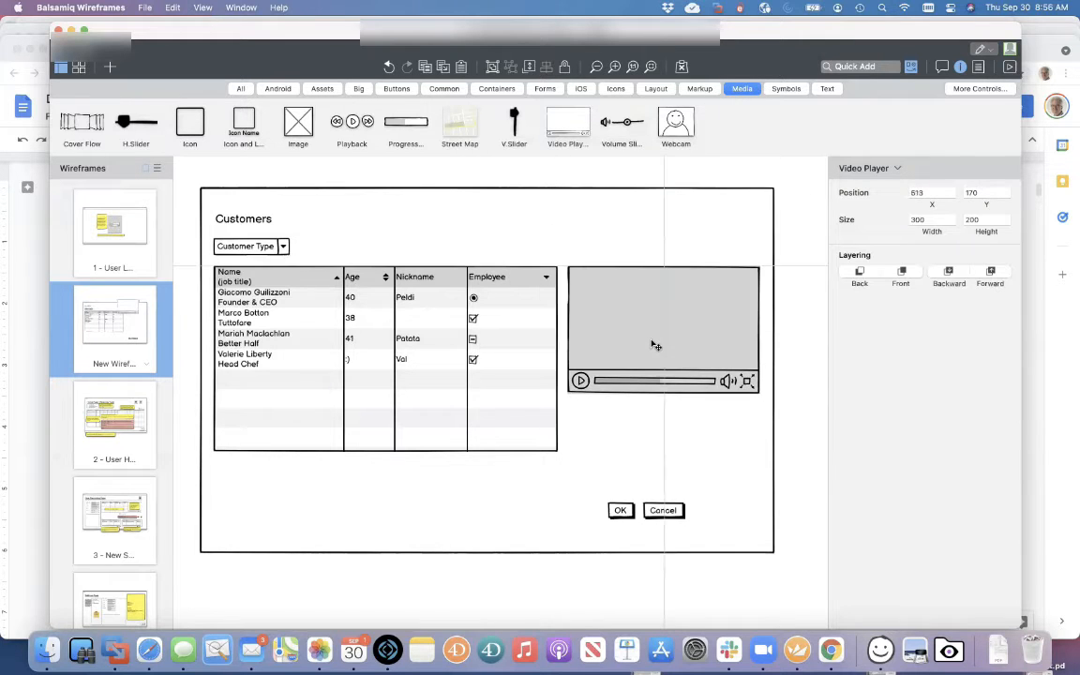
pyautogui.click(696, 180)
pyautogui.click(241, 88)
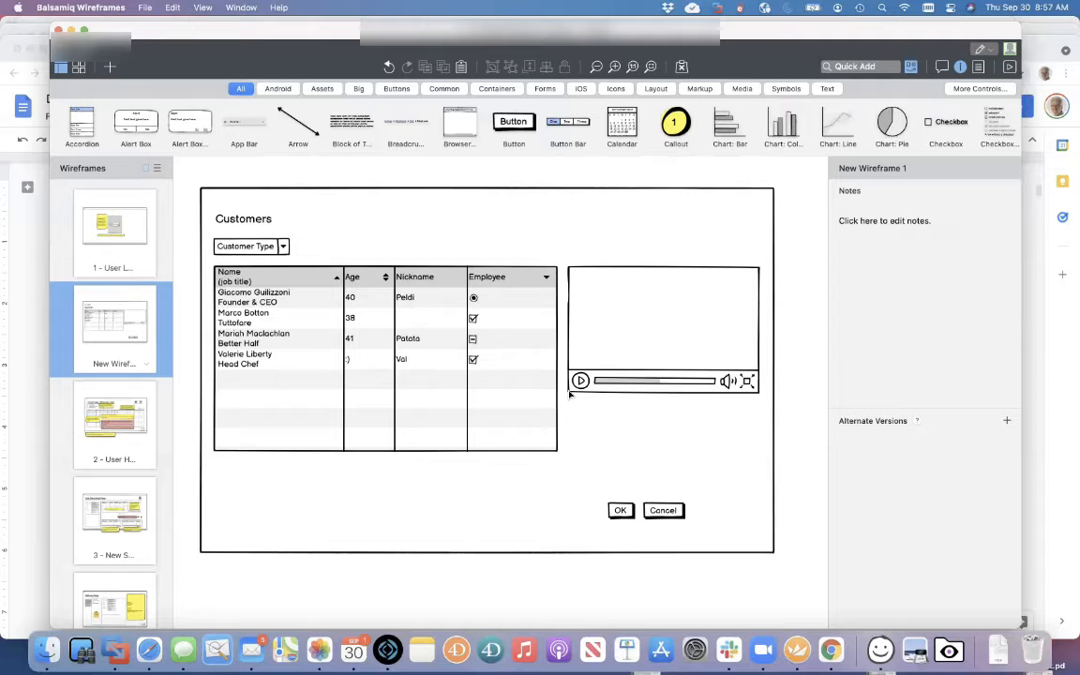
pyautogui.click(332, 306)
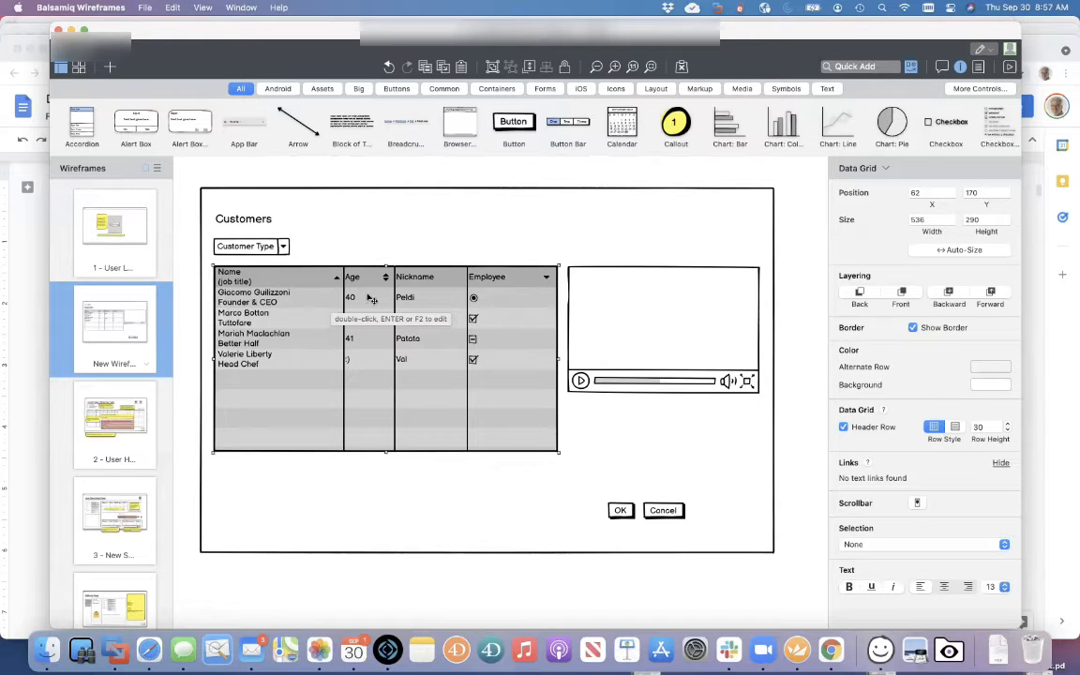
pyautogui.click(424, 251)
pyautogui.click(431, 173)
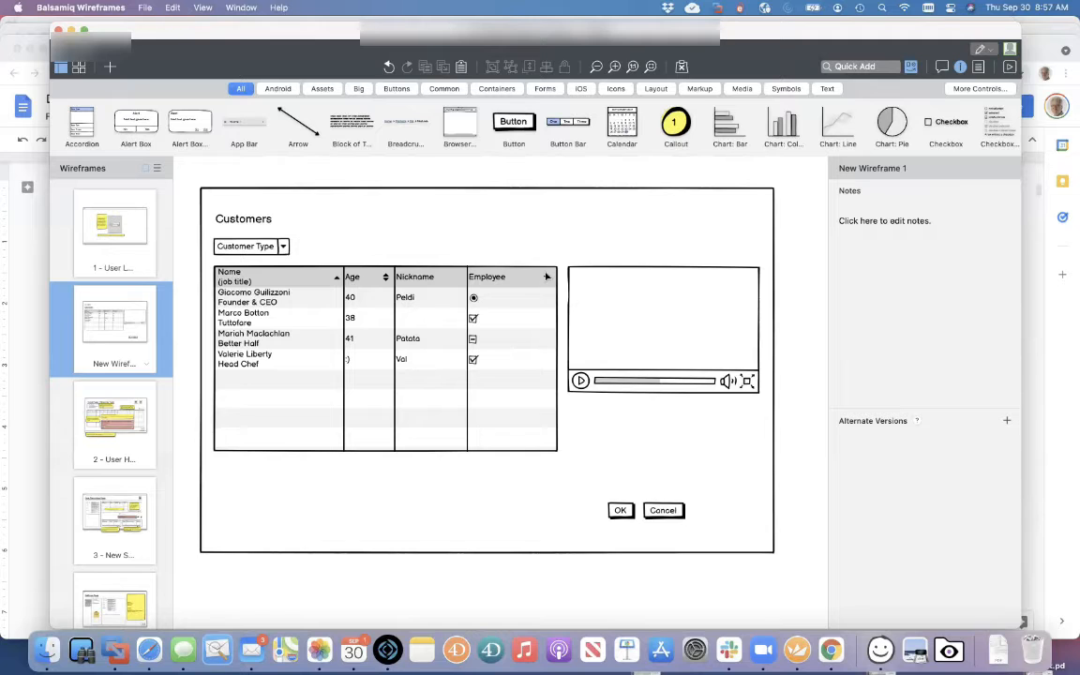
pyautogui.click(549, 277)
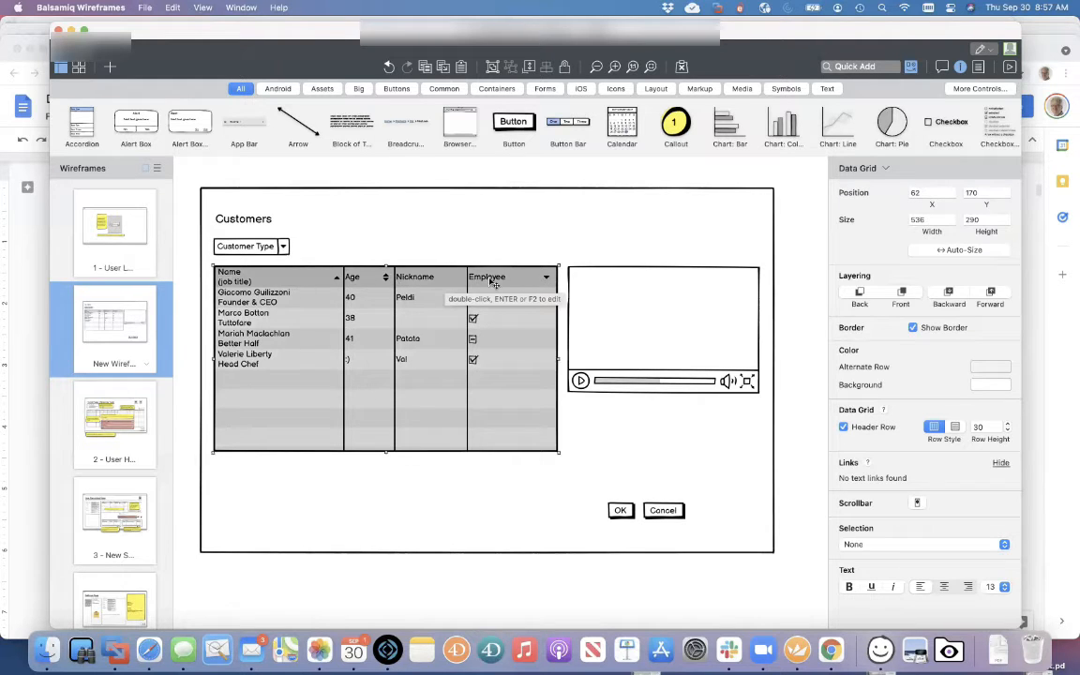
pyautogui.click(509, 251)
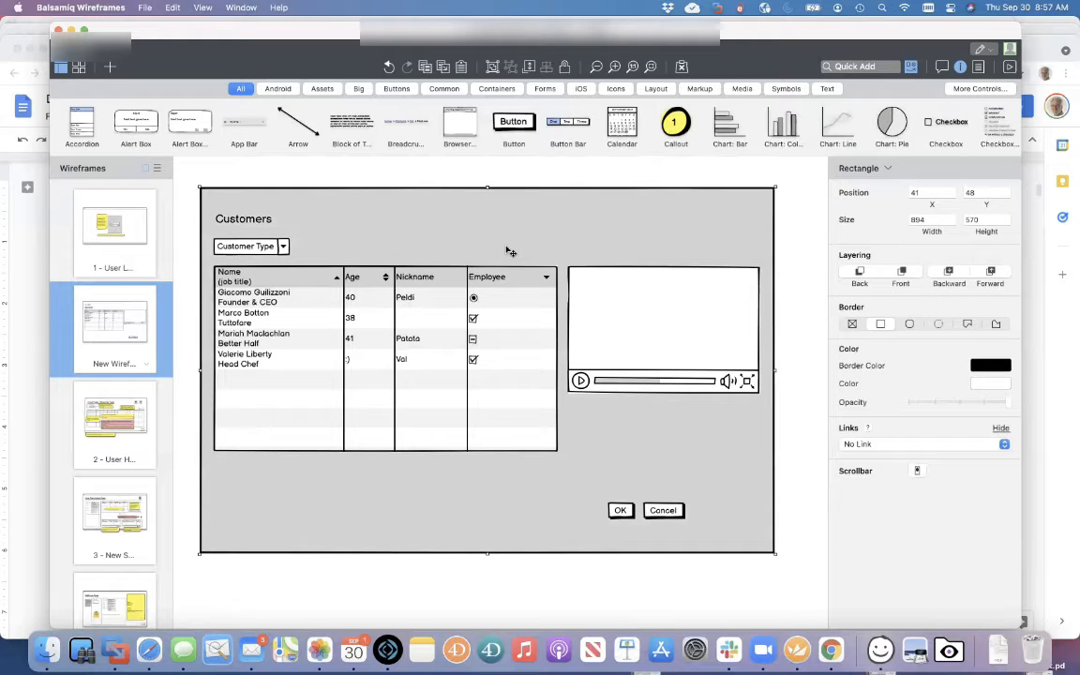
pyautogui.click(331, 590)
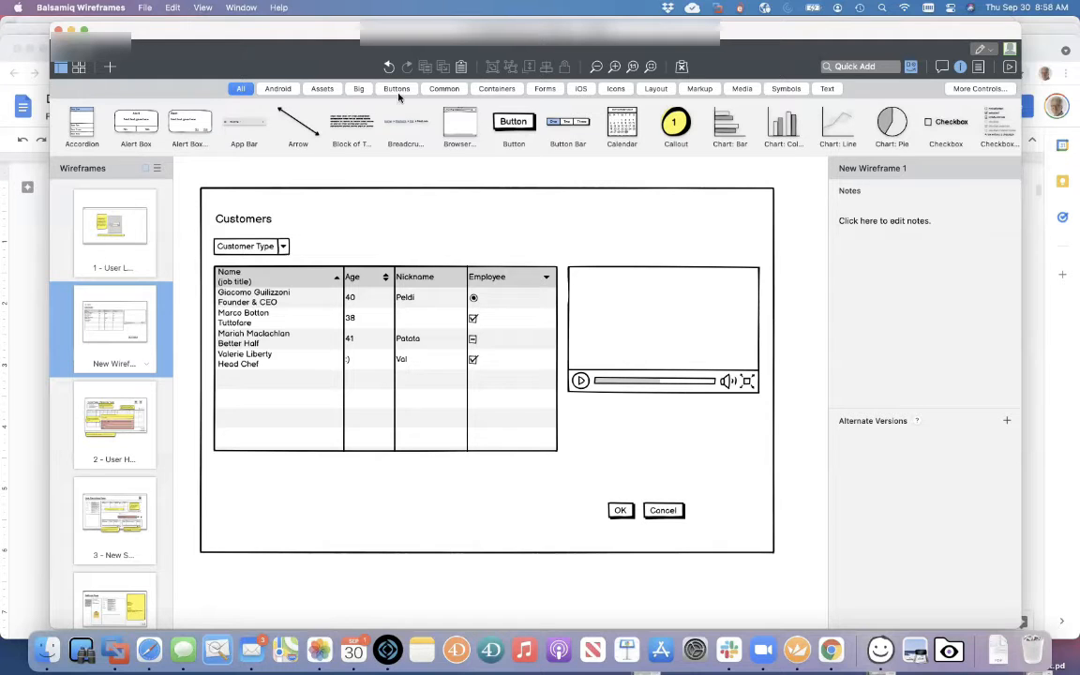
# Place a Markup Scratch-Out over the video player and stretch it to 337×226
pyautogui.click(700, 89)
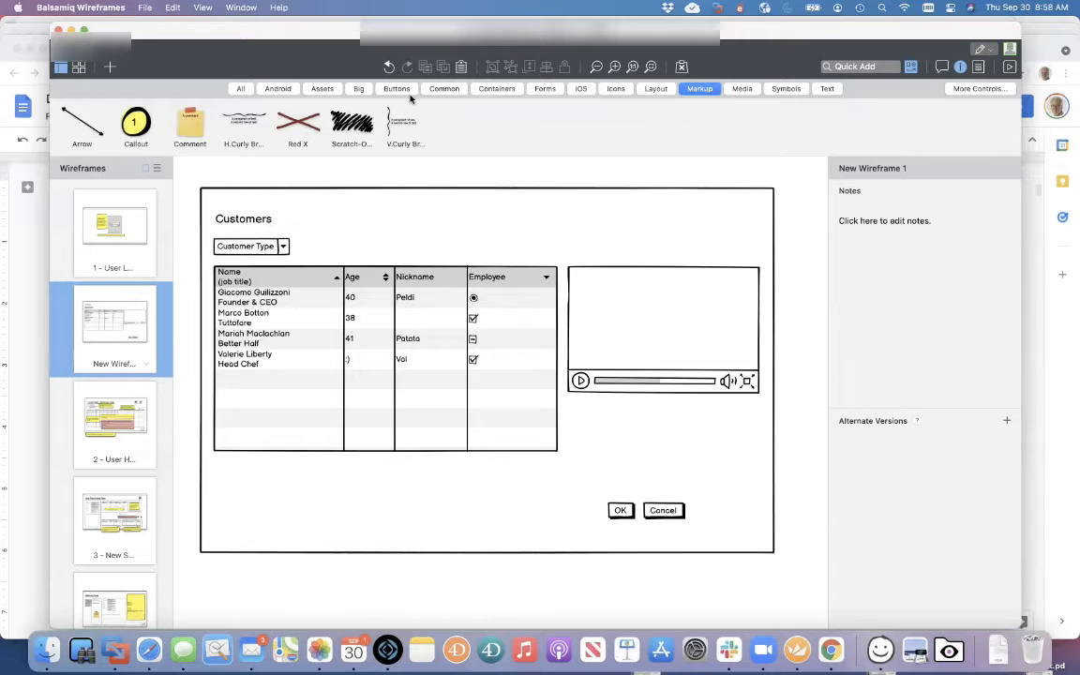
pyautogui.moveTo(357, 124)
pyautogui.mouseDown()
pyautogui.moveTo(689, 340)
pyautogui.moveTo(592, 260)
pyautogui.moveTo(612, 271)
pyautogui.moveTo(615, 292)
pyautogui.mouseUp()
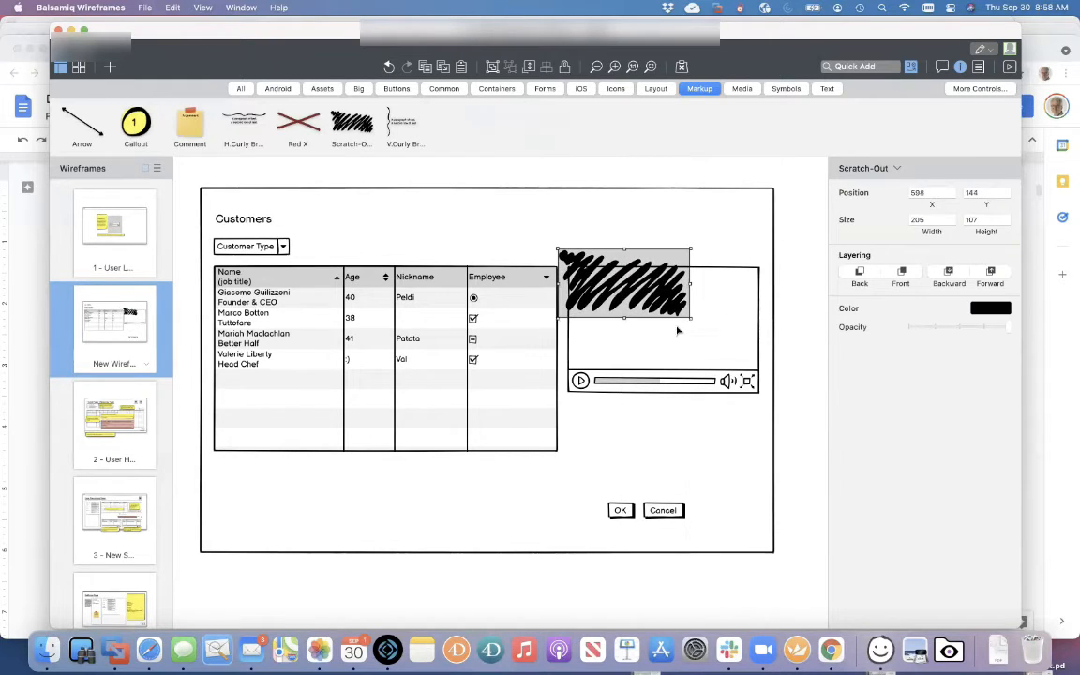
pyautogui.moveTo(687, 314); pyautogui.dragTo(770, 390)
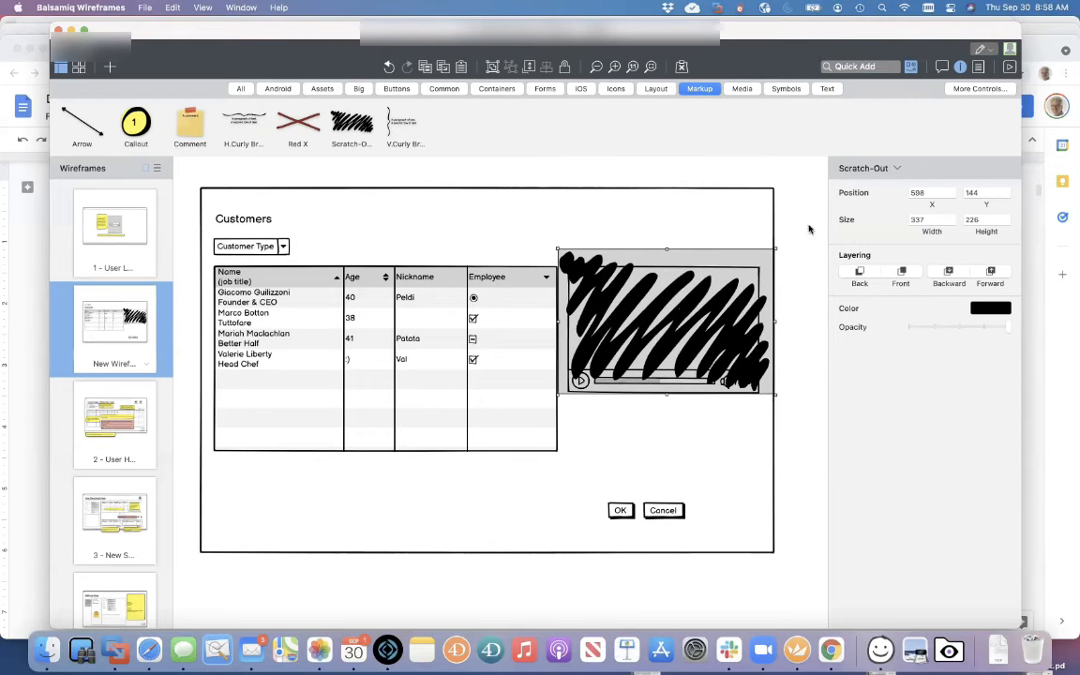
pyautogui.click(825, 218)
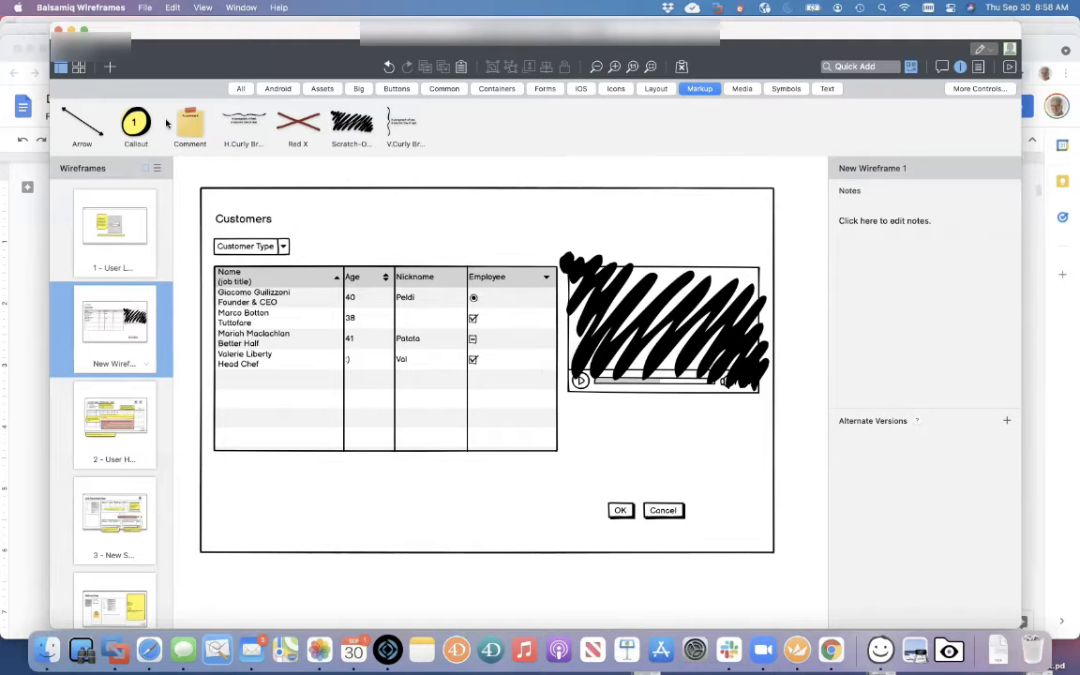
# Drop a callout on the data grid reading 'We noted that the portal will not have sortable column headers'
pyautogui.moveTo(131, 117); pyautogui.dragTo(249, 348)
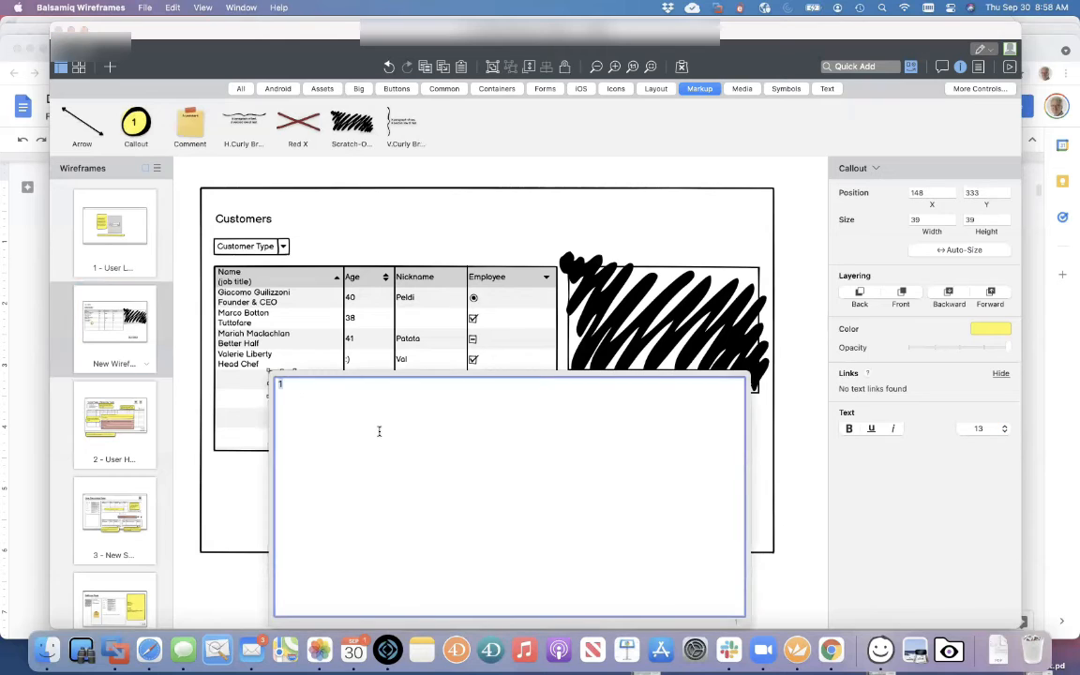
pyautogui.write('We noted that the portal w')
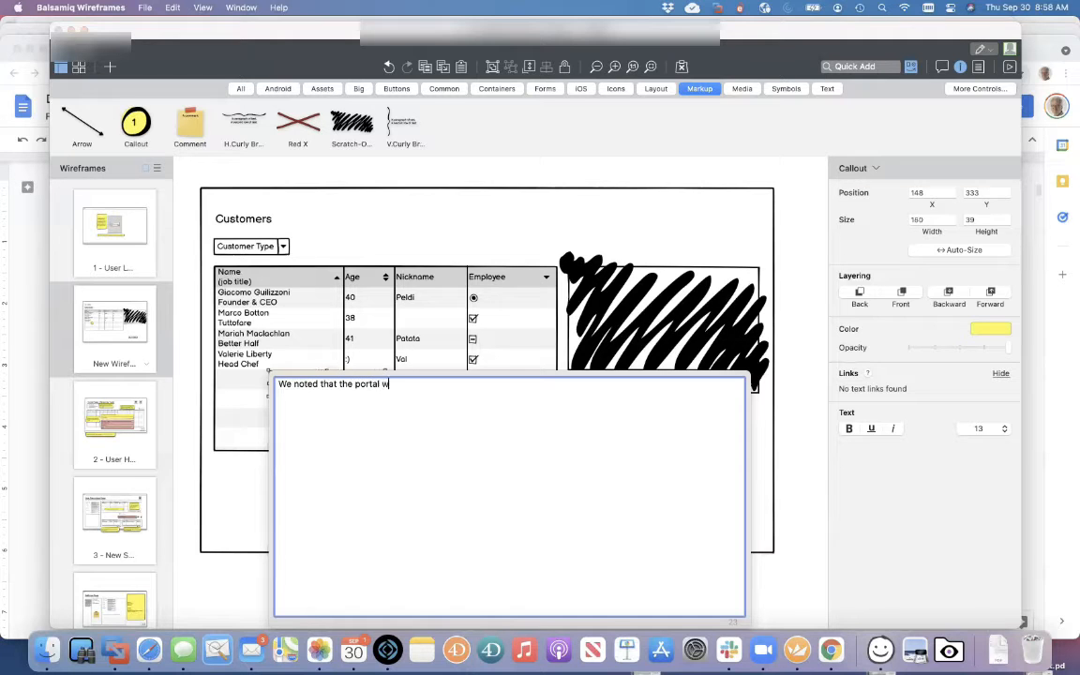
pyautogui.write('ill not have sortable column headrers')
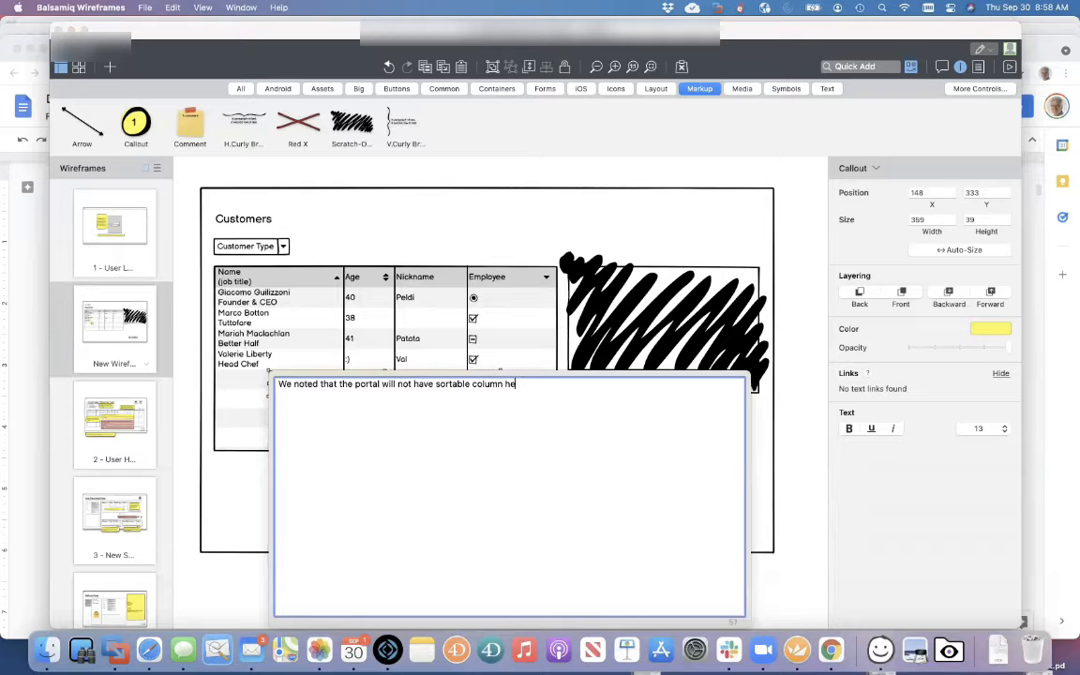
pyautogui.press('BackSpace')
pyautogui.press('BackSpace')
pyautogui.press('BackSpace')
pyautogui.press('BackSpace')
pyautogui.write('ers')
pyautogui.click(396, 197)
# Shift the callout down and right and enlarge it over the lower grid
pyautogui.moveTo(521, 392); pyautogui.dragTo(496, 431)
pyautogui.moveTo(374, 412); pyautogui.dragTo(408, 414)
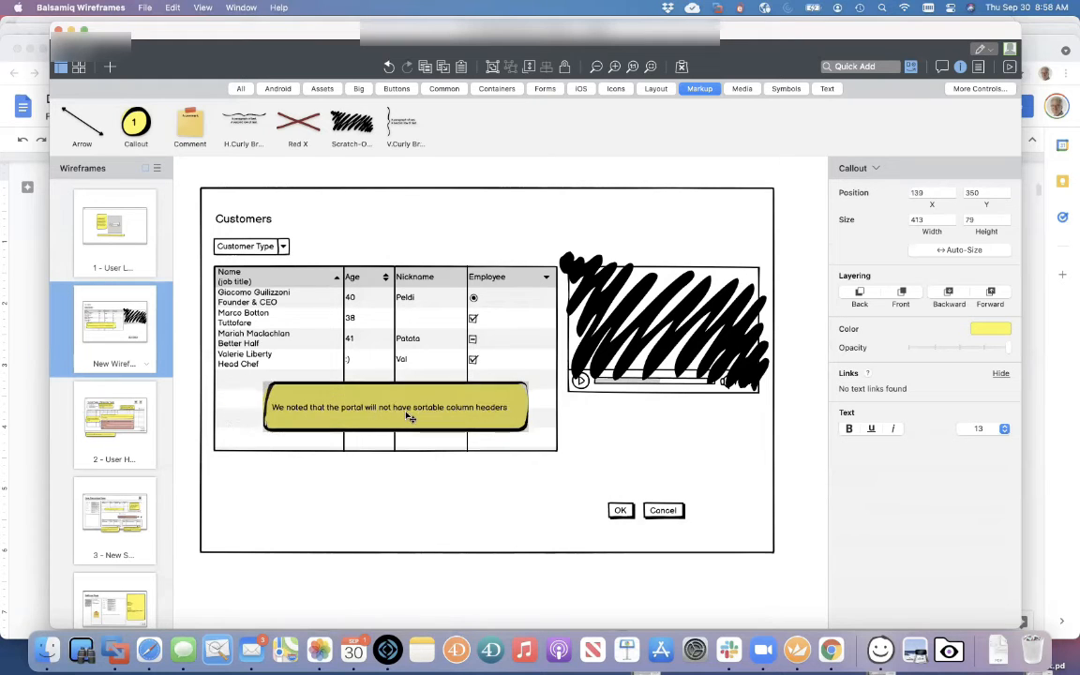
pyautogui.click(457, 166)
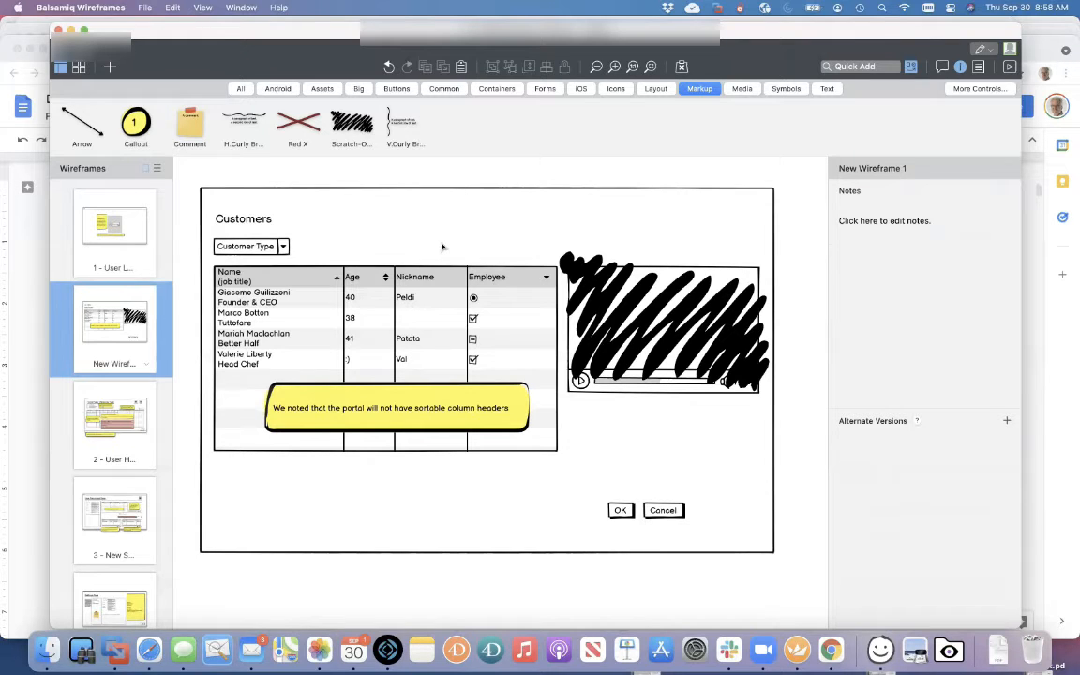
pyautogui.scroll(-2, 108, 435)
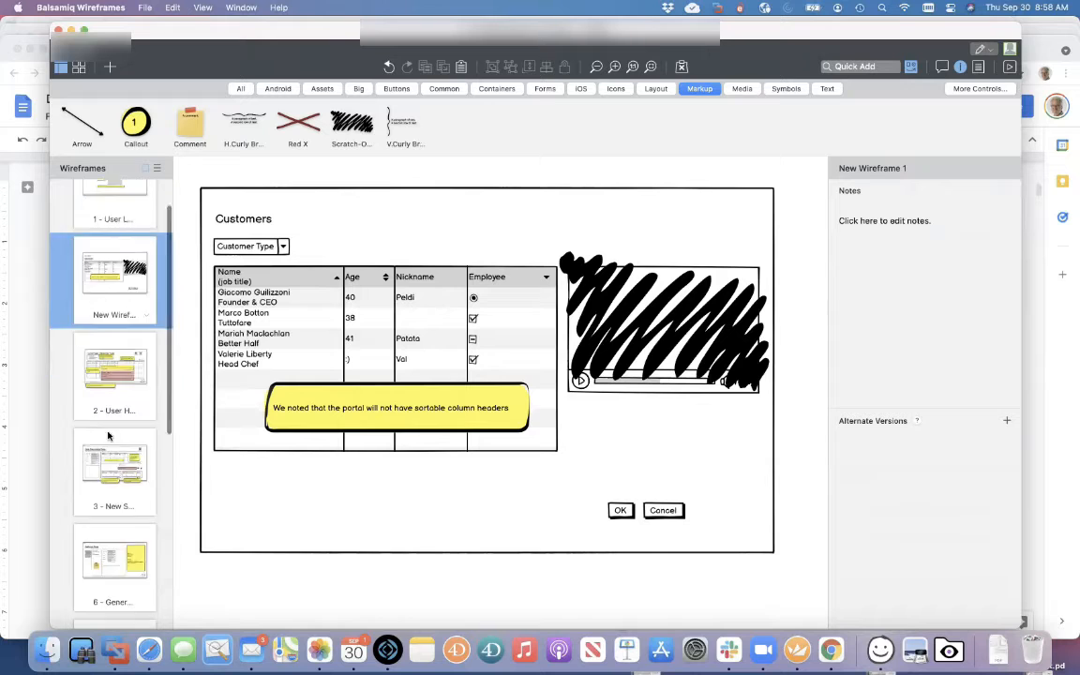
pyautogui.scroll(-8, 108, 435)
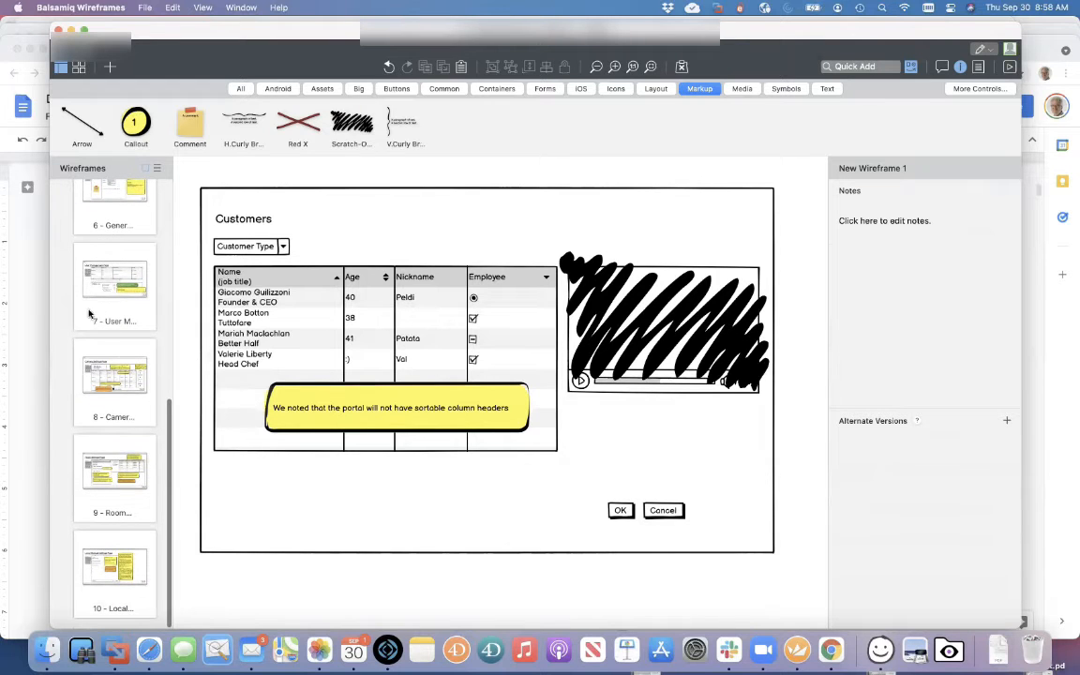
pyautogui.scroll(12, 89, 314)
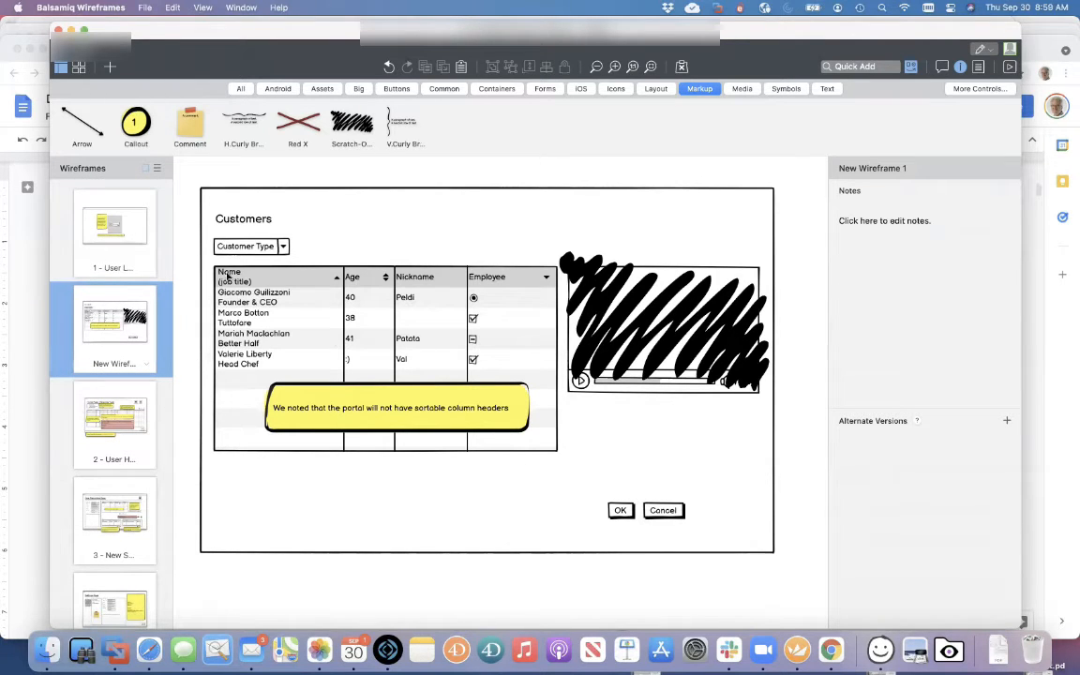